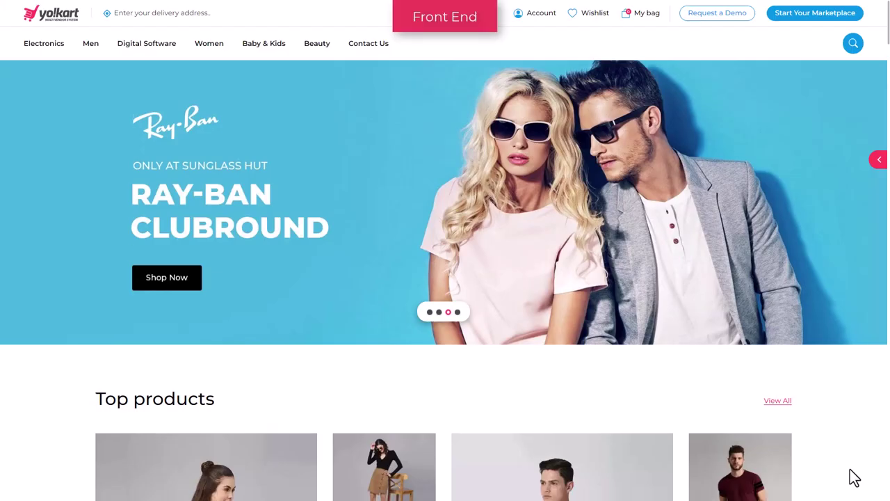
- Sign in on the YoKart admin login page to reach the sales Dashboard
scroll(855, 478, "down", 2)
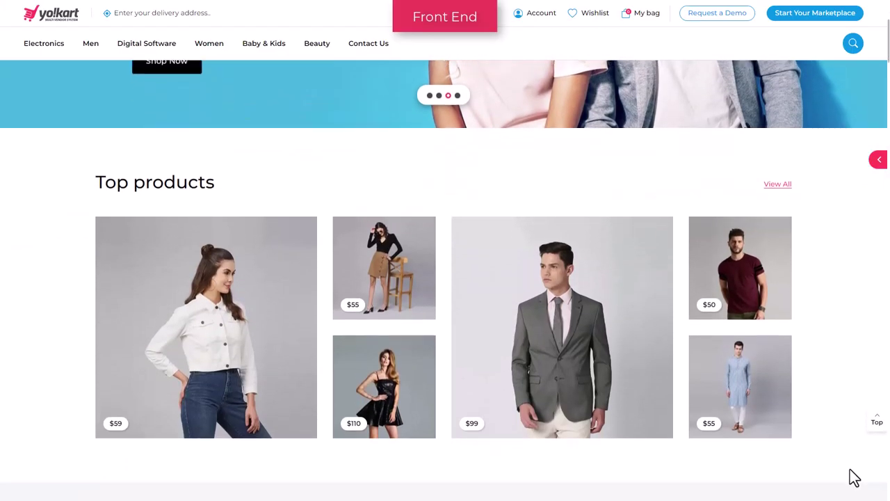
scroll(854, 478, "down", 4)
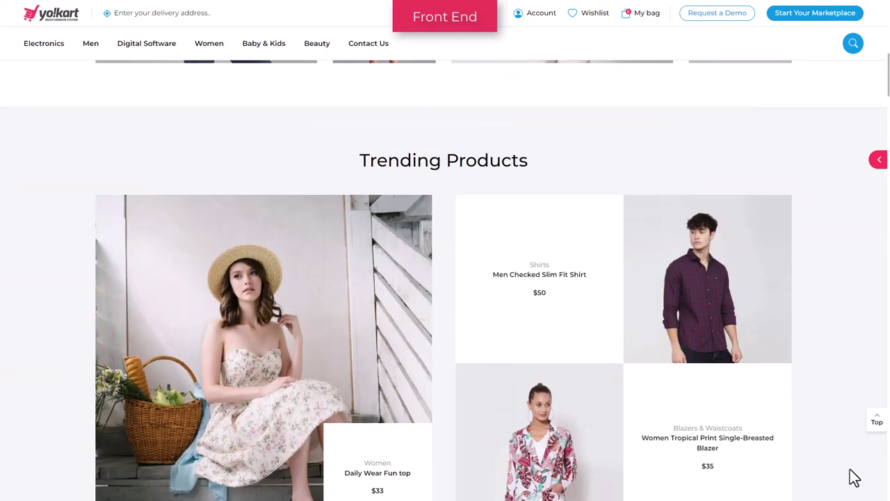
scroll(855, 478, "down", 2)
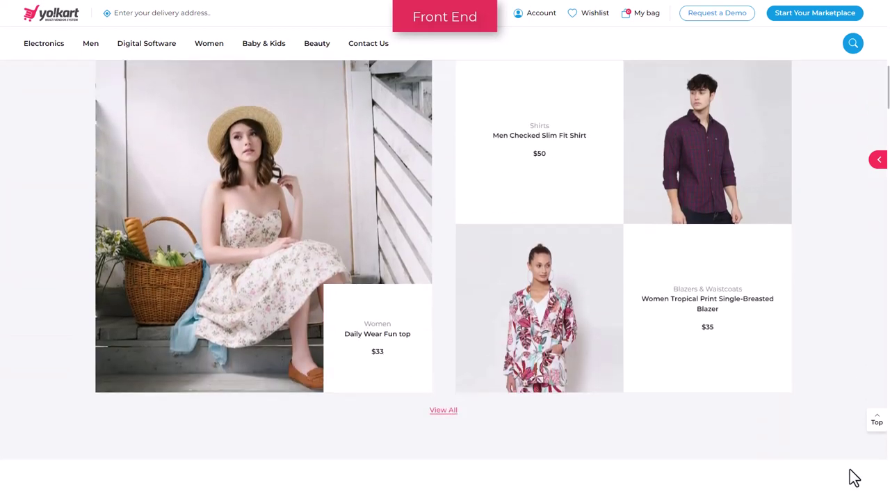
scroll(855, 478, "down", 3)
scroll(855, 478, "down", 3)
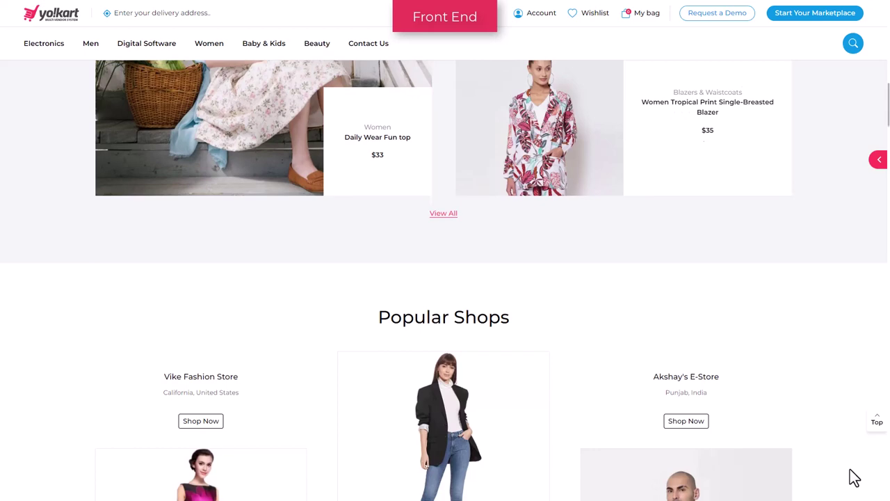
scroll(855, 478, "down", 5)
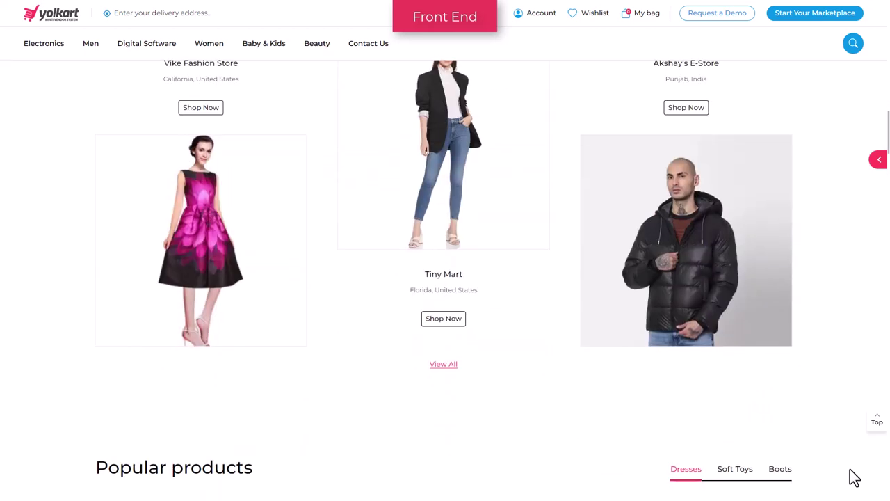
scroll(855, 477, "down", 4)
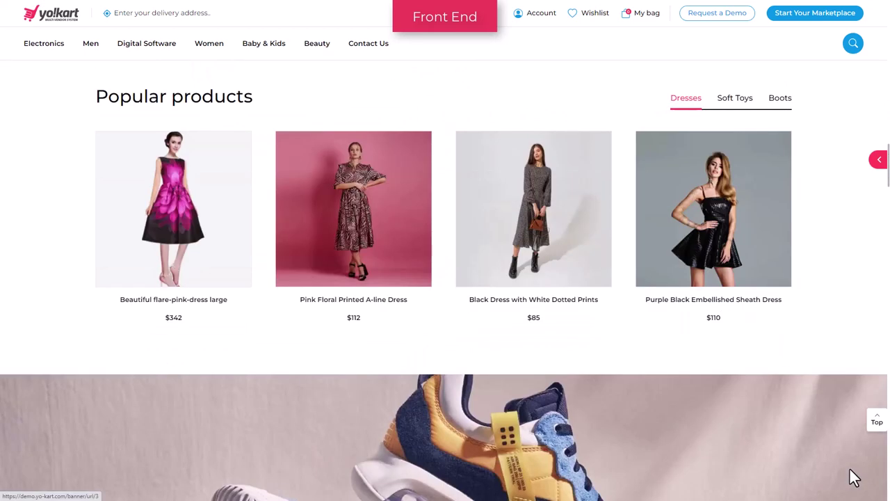
scroll(854, 478, "down", 4)
scroll(854, 479, "down", 2)
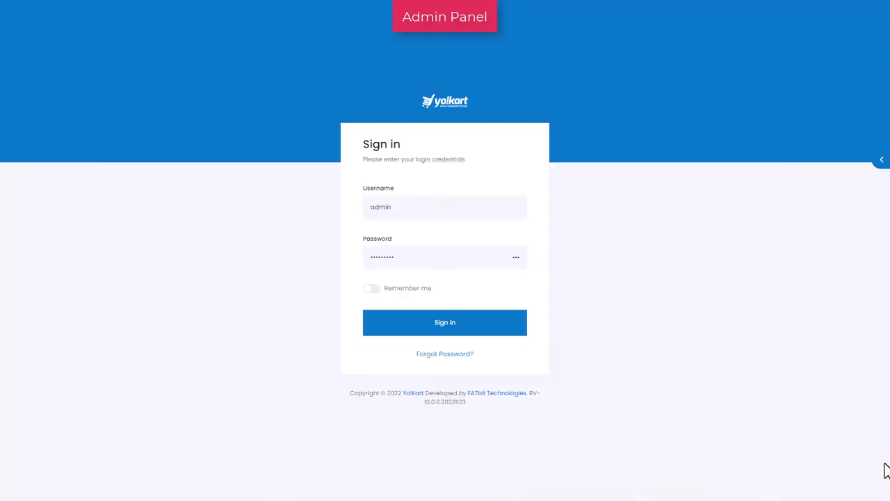
left_click(447, 341)
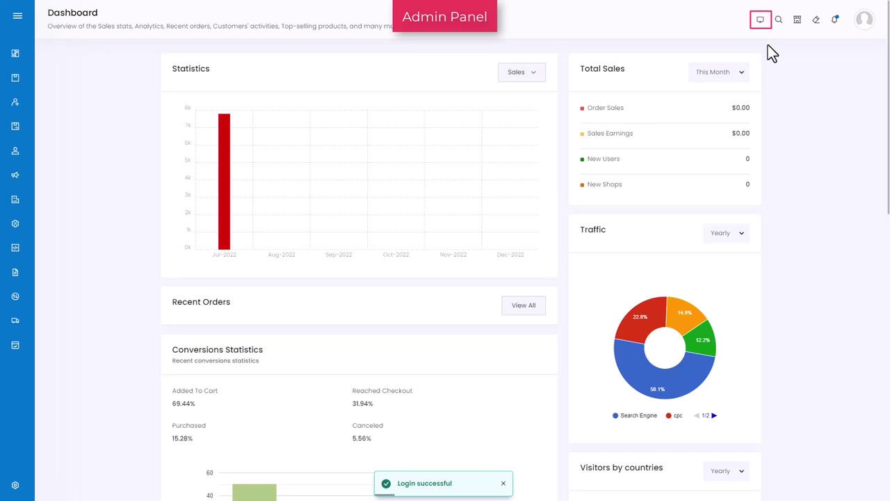
left_click(761, 19)
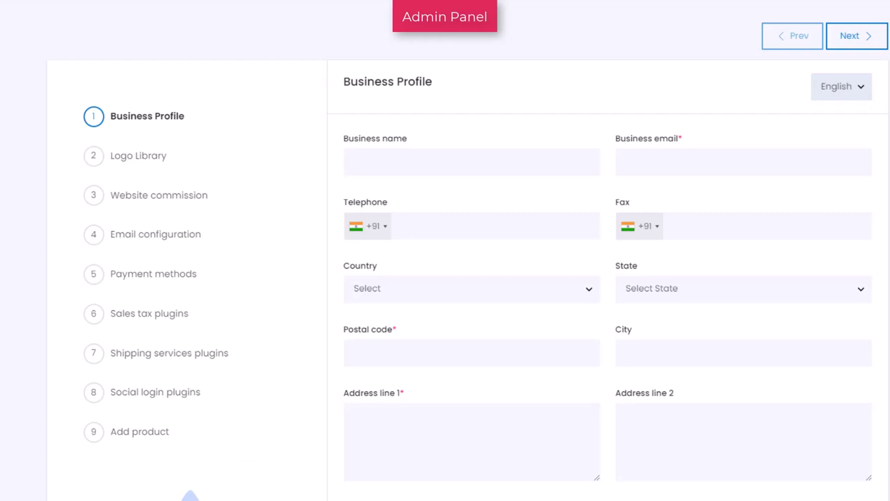
- Enter business name 'Yo!Kart', the business e-mail, and US (+1) phone and fax numbers
left_click(472, 161)
type("Yo!Kart")
left_click(744, 162)
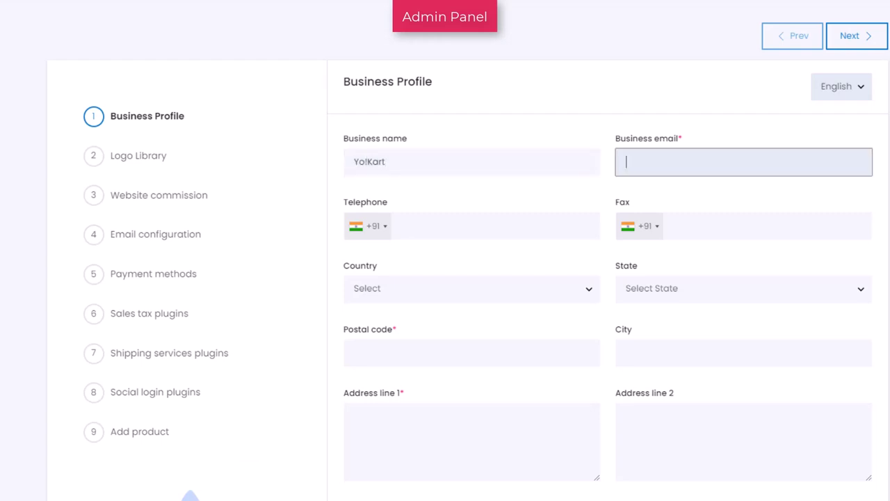
type("yokart@dummyid.com")
left_click(386, 227)
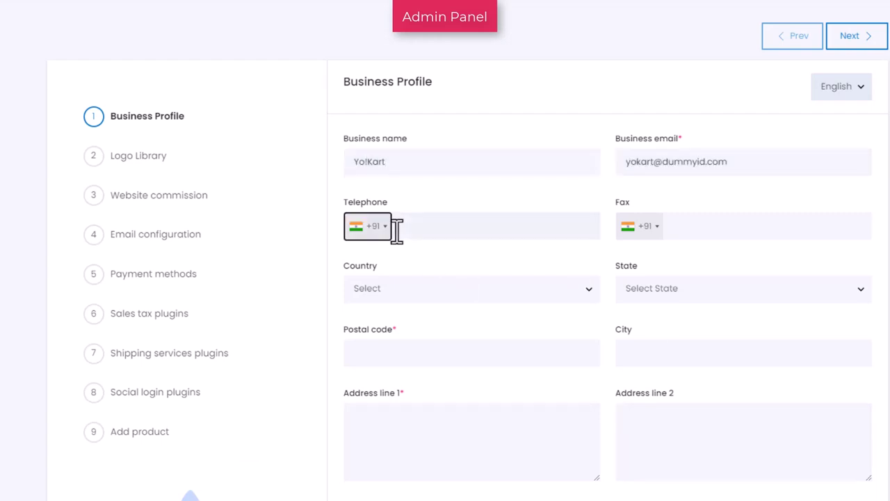
scroll(424, 292, "down", 20)
left_click(417, 344)
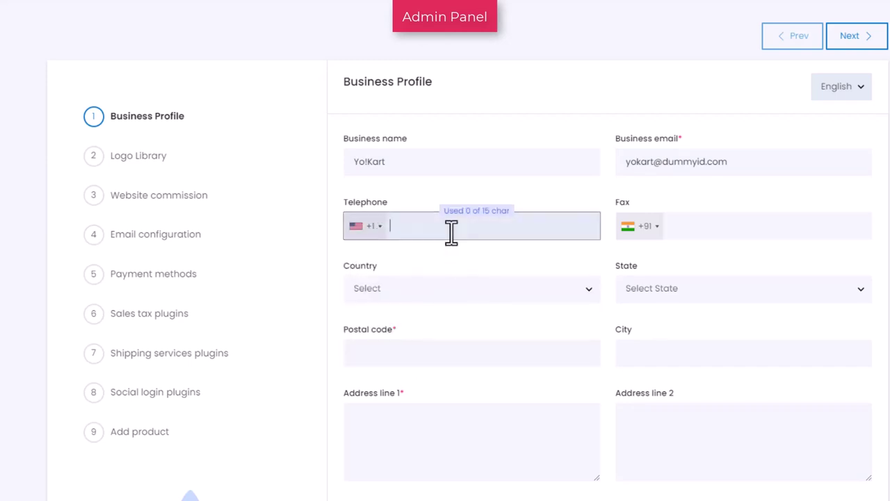
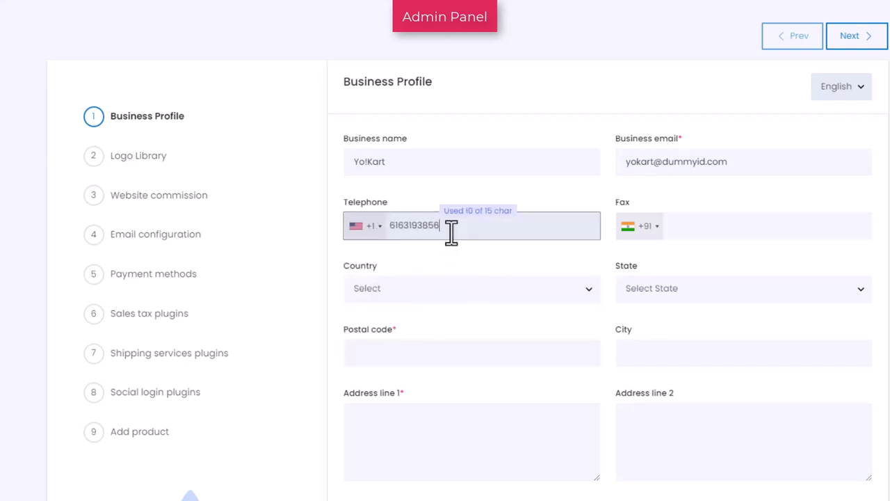
left_click(643, 226)
scroll(688, 292, "down", 20)
left_click(691, 288)
type("555")
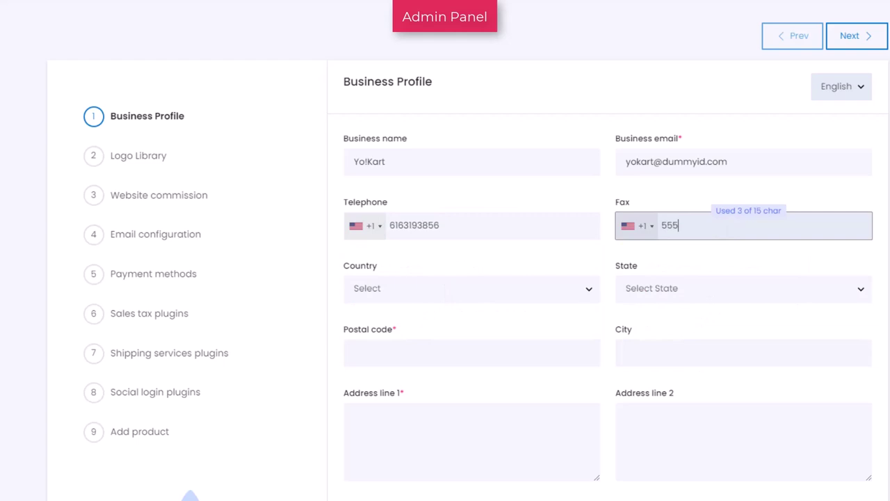
type("1234567")
- Set the address to United States, California, Los Angeles with postal code and street, then save
left_click(586, 291)
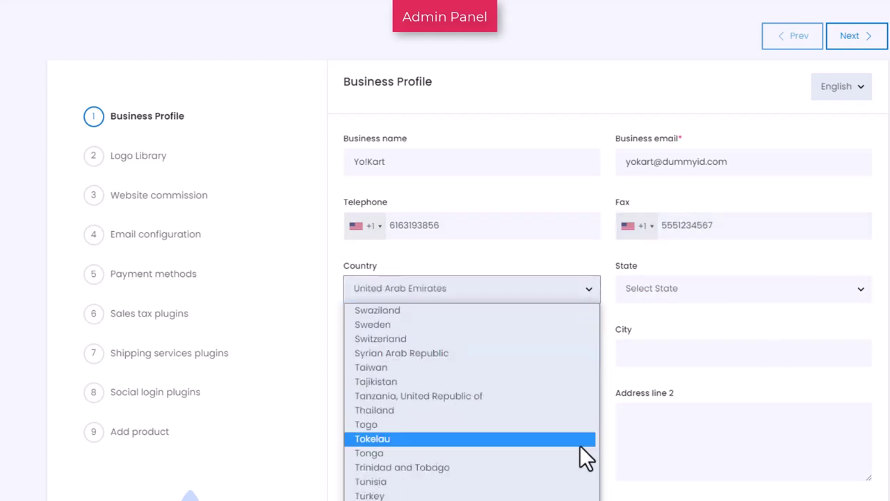
scroll(542, 347, "down", 3)
left_click(548, 383)
left_click(860, 292)
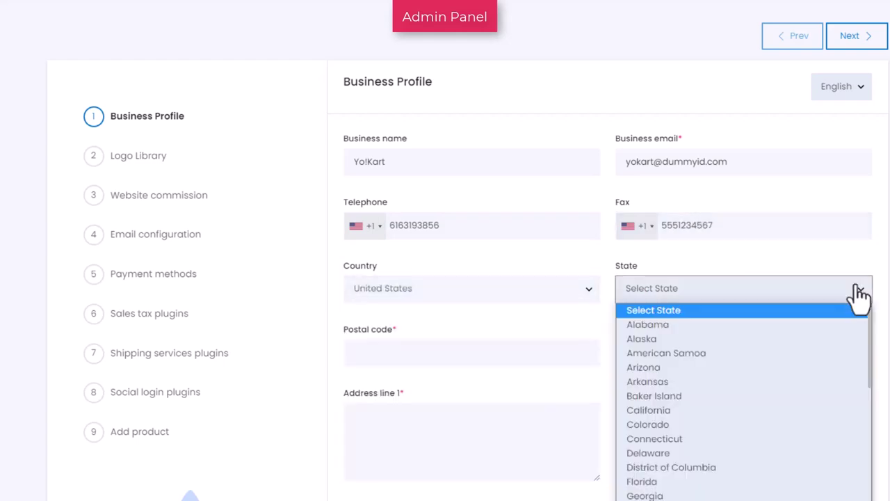
left_click(788, 410)
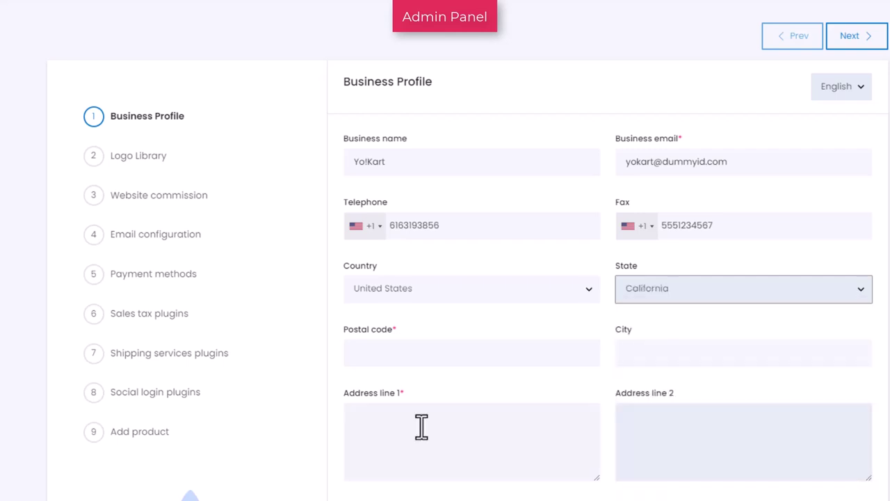
left_click(480, 358)
type("9000")
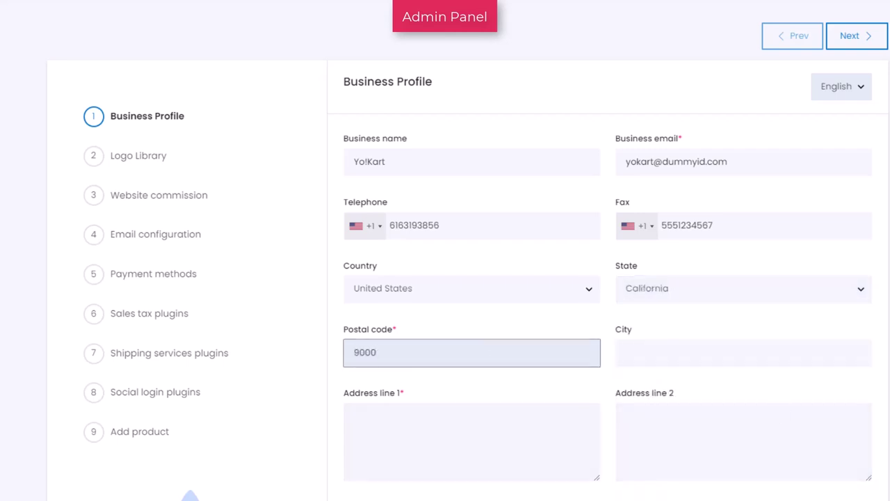
type("1")
key("Tab")
type("Los Angeles")
left_click(589, 448)
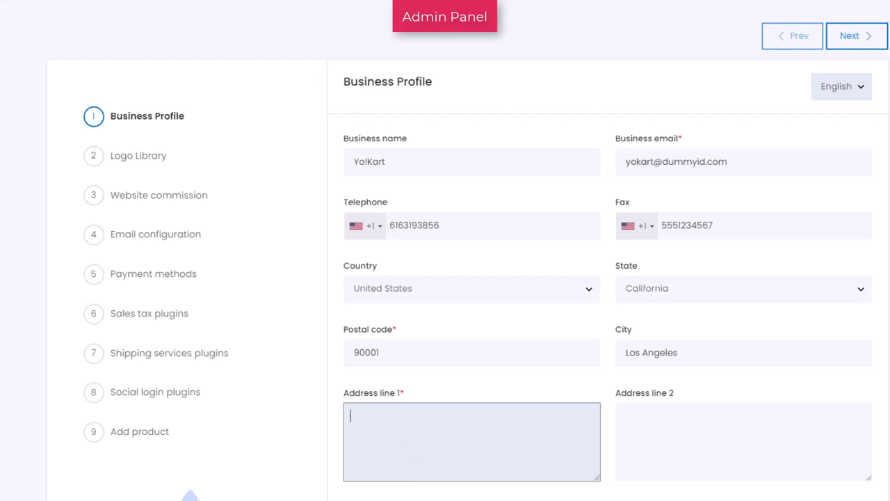
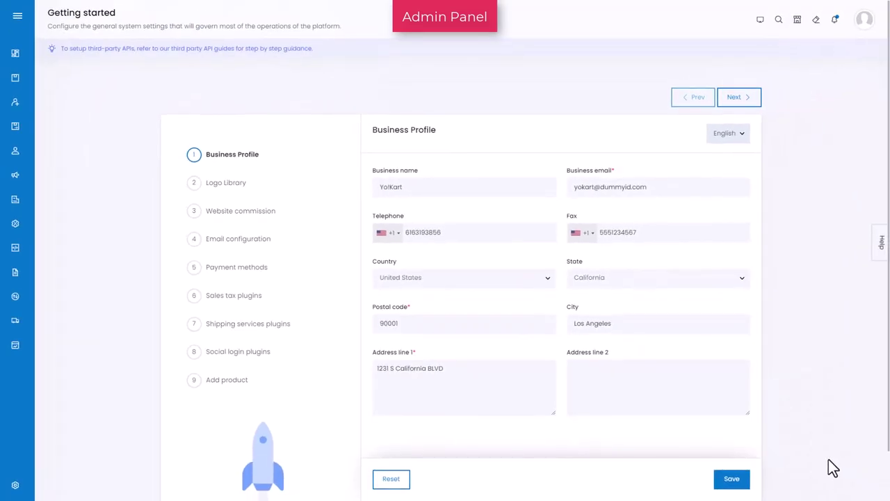
left_click(733, 481)
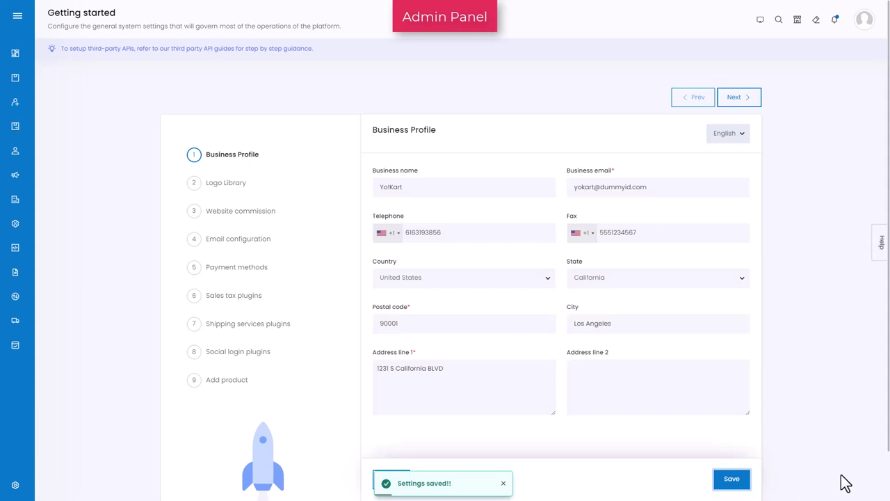
- Open the Logo Library step and look through its logo and image upload slots
left_click(209, 190)
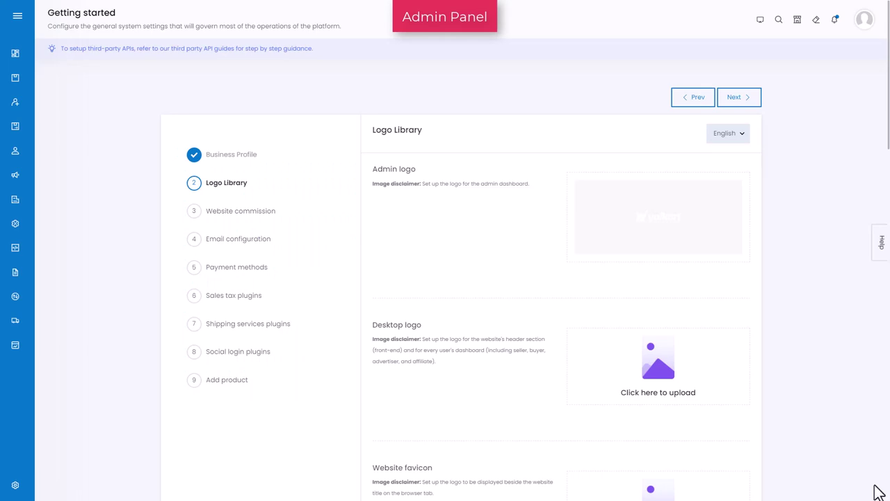
scroll(878, 491, "down", 4)
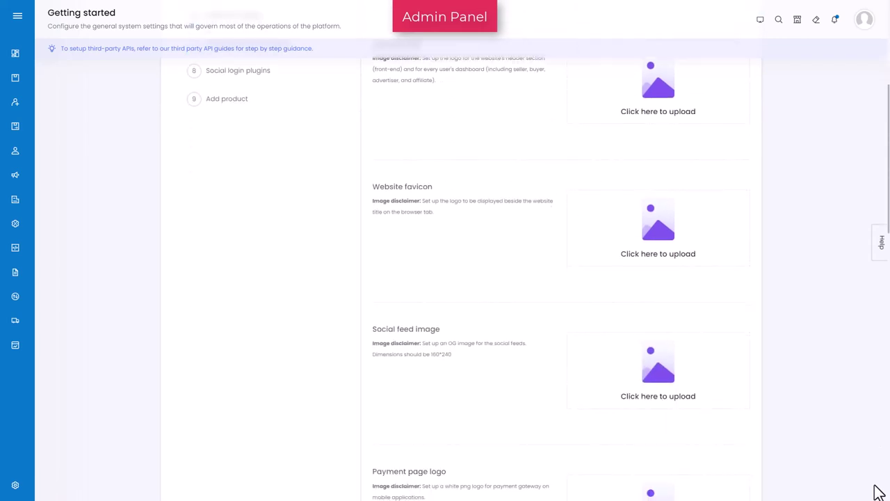
scroll(878, 490, "down", 9)
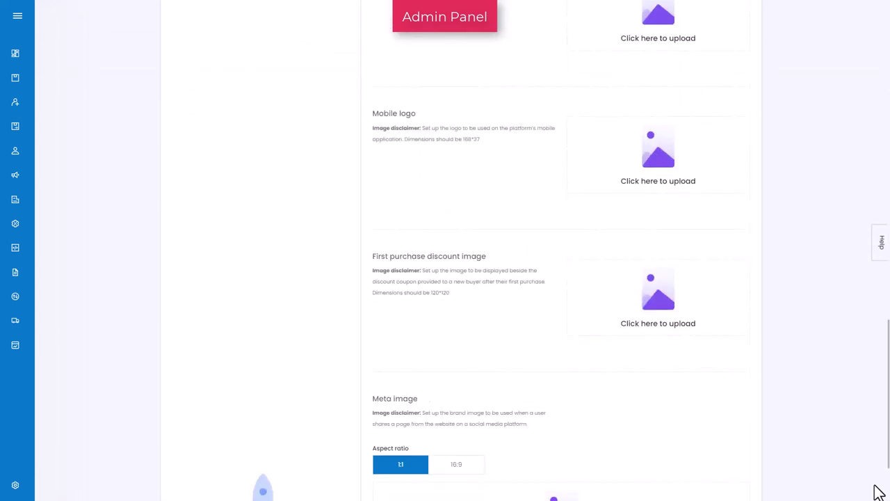
scroll(879, 490, "down", 2)
scroll(879, 490, "up", 12)
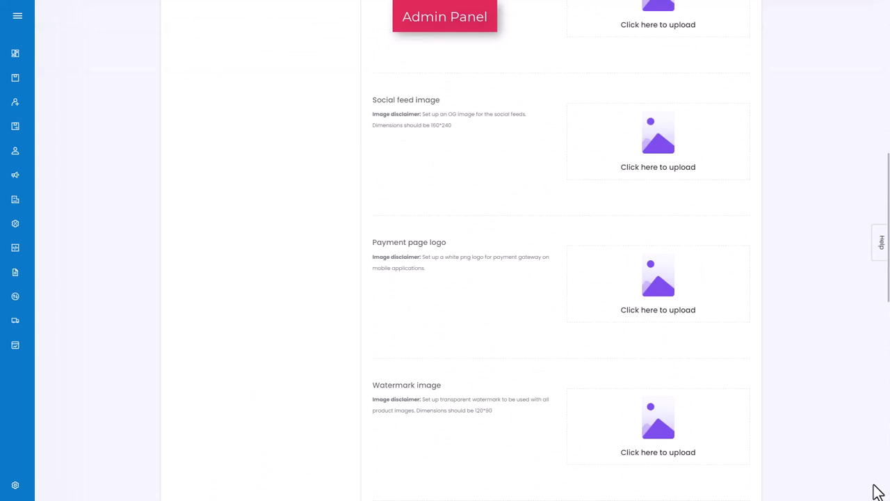
scroll(879, 490, "up", 1)
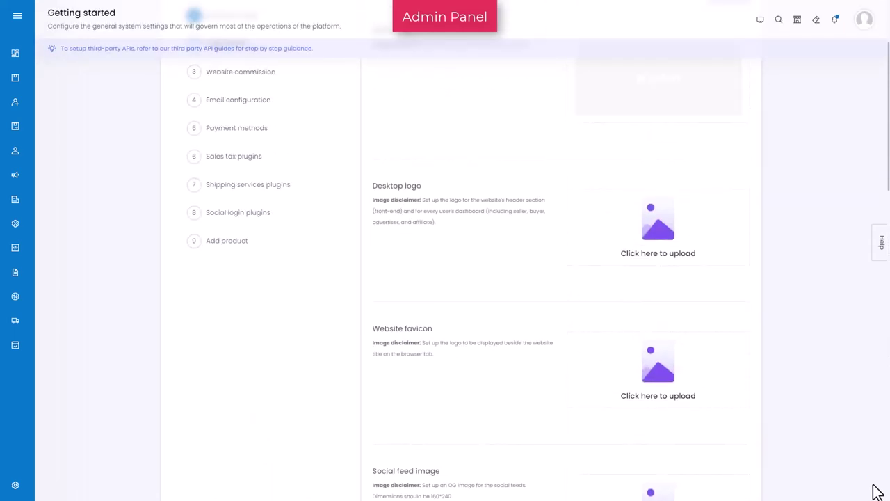
- Upload the Desktop Logo image from the Logo library folder and apply the crop
left_click(665, 263)
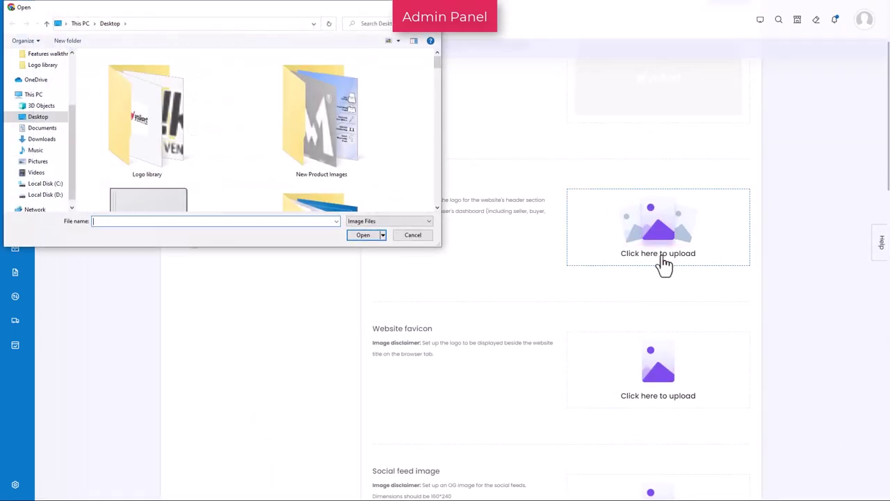
double_click(139, 159)
left_click(114, 106)
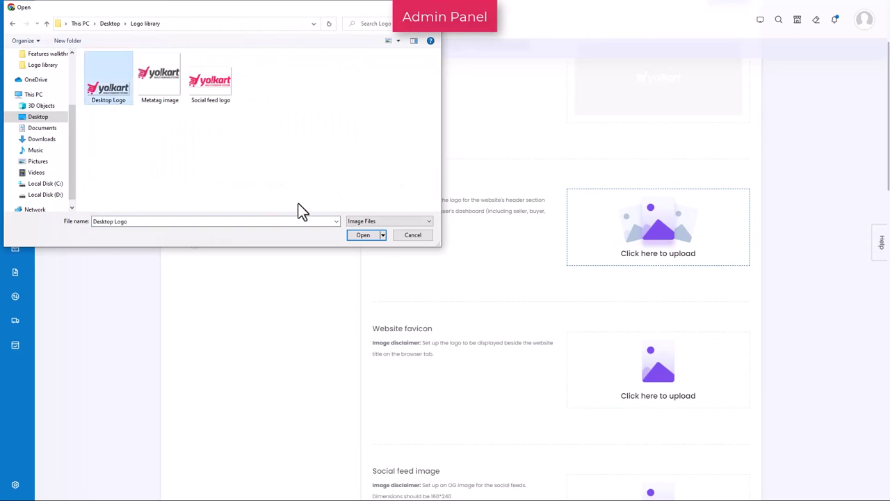
left_click(356, 238)
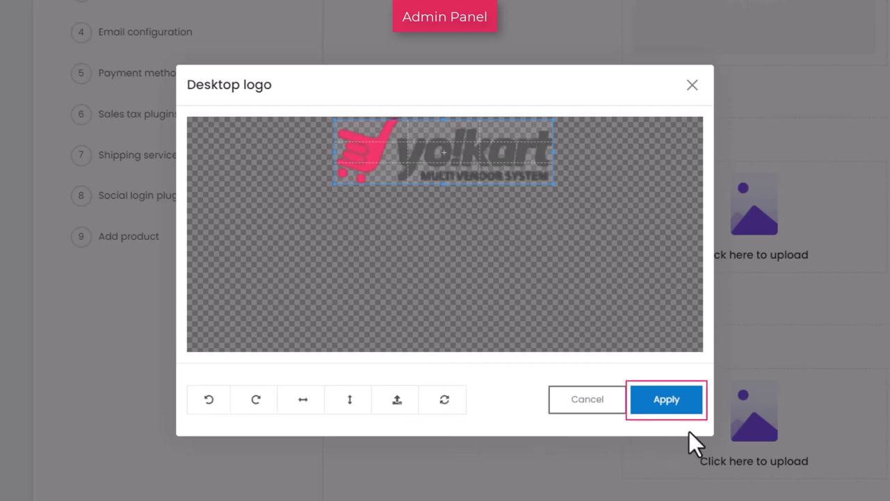
left_click(694, 410)
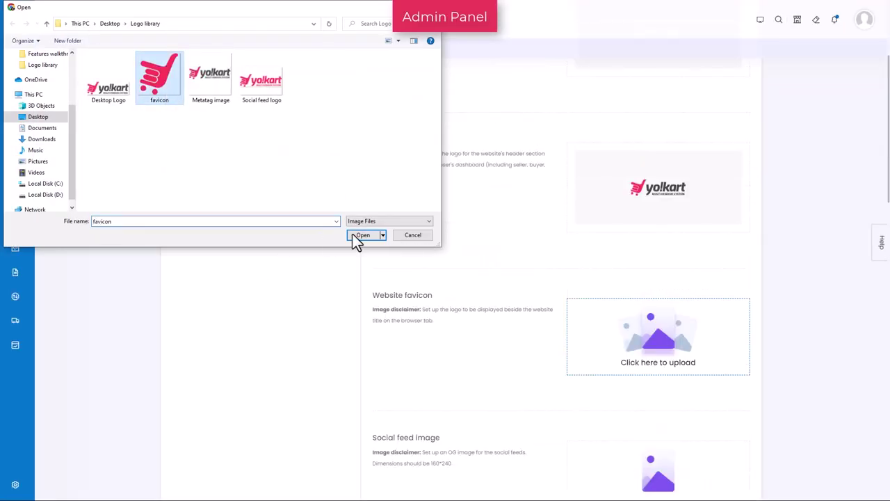
- Upload the website favicon image, apply its crop, and advance the wizard
left_click(362, 236)
left_click(598, 352)
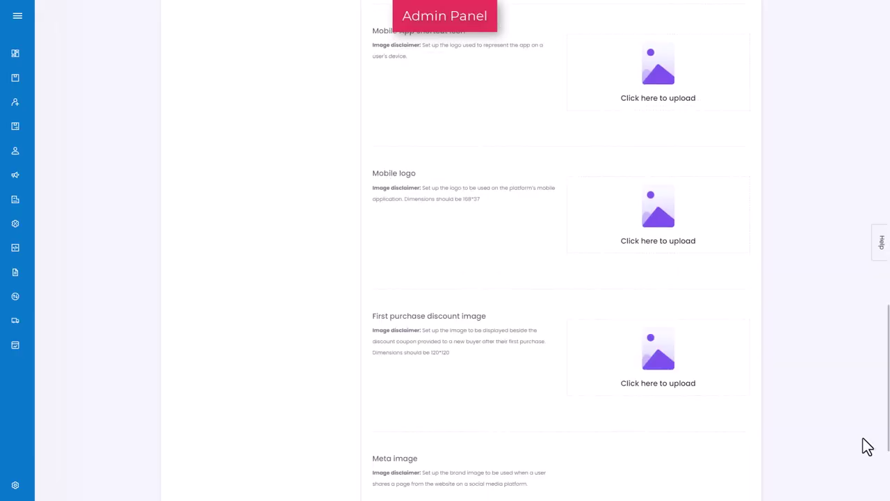
scroll(861, 445, "up", 10)
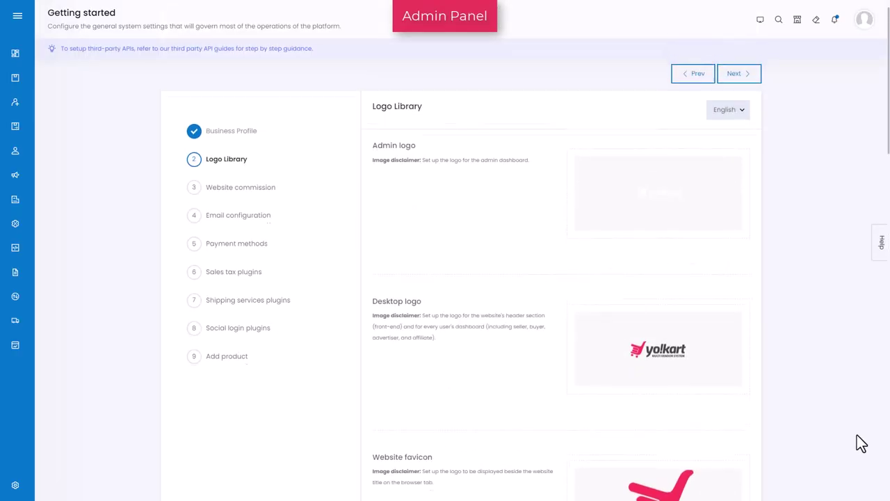
left_click(735, 97)
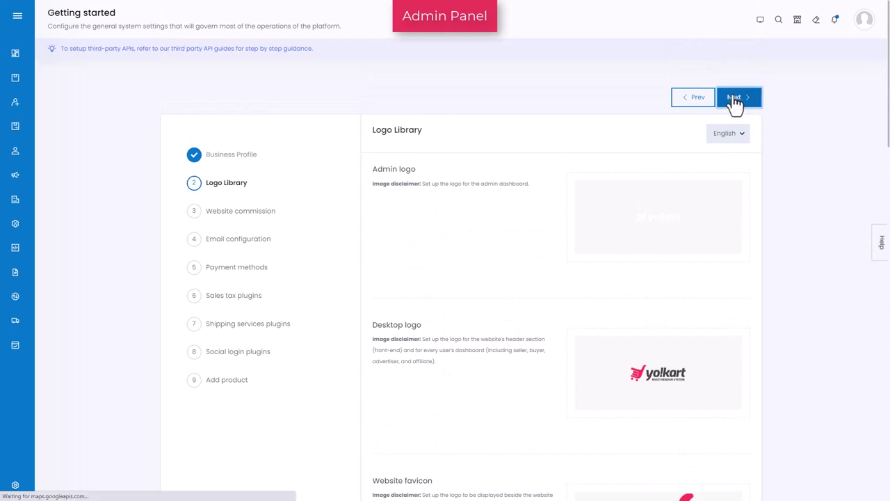
- Enable commission on shipping and tax charges and enter a 5000 USD maximum site commission
left_click(539, 177)
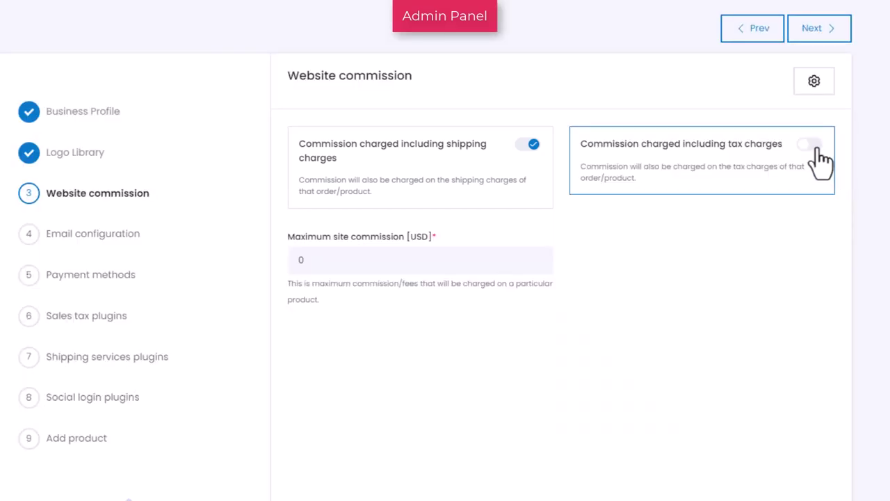
left_click(812, 146)
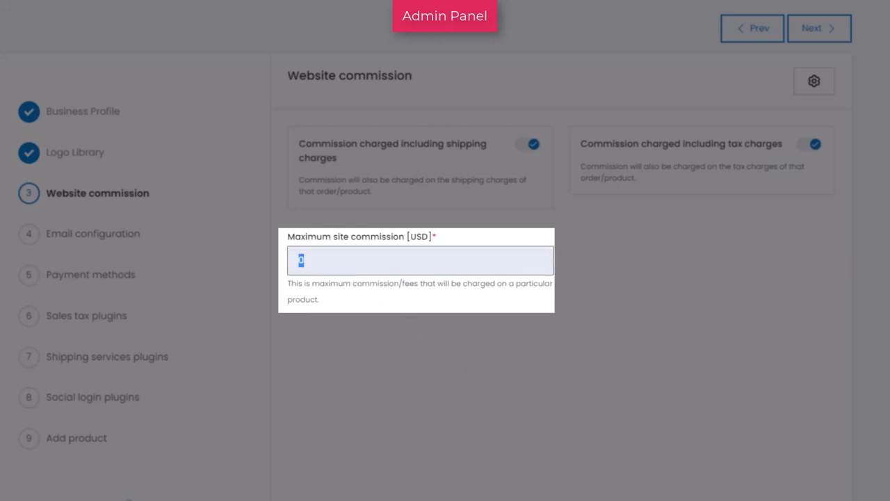
type("5000")
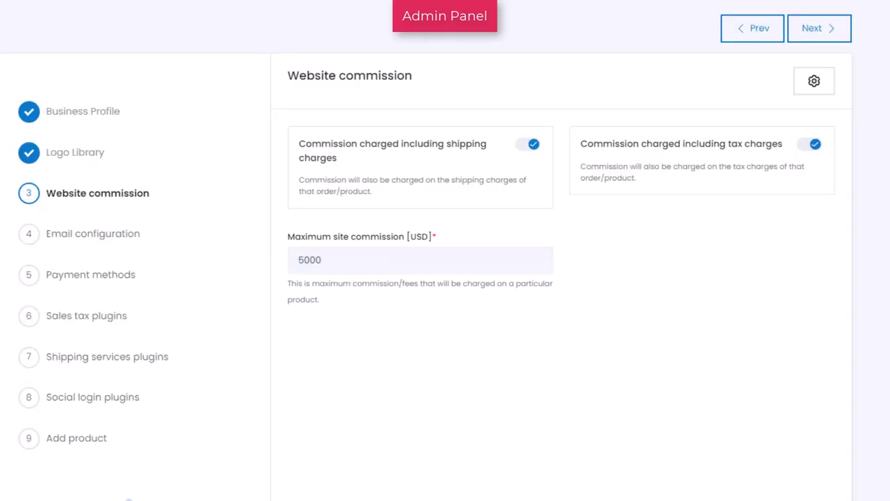
left_click(814, 81)
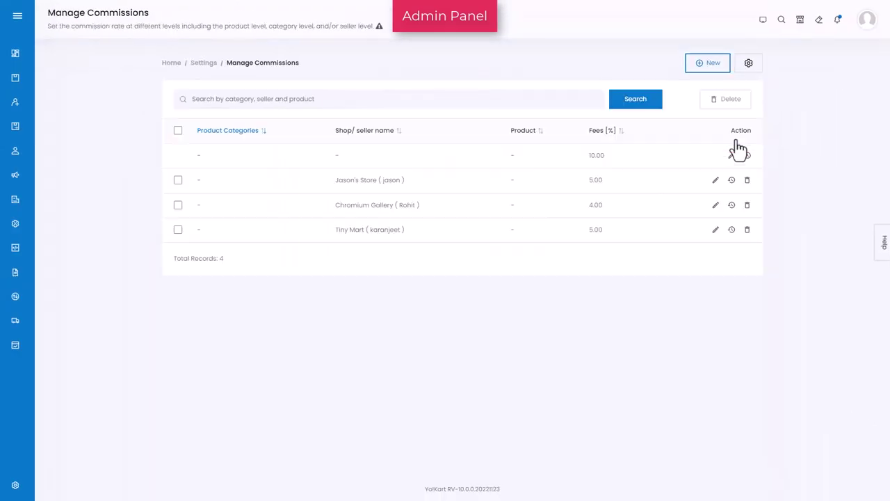
left_click(712, 64)
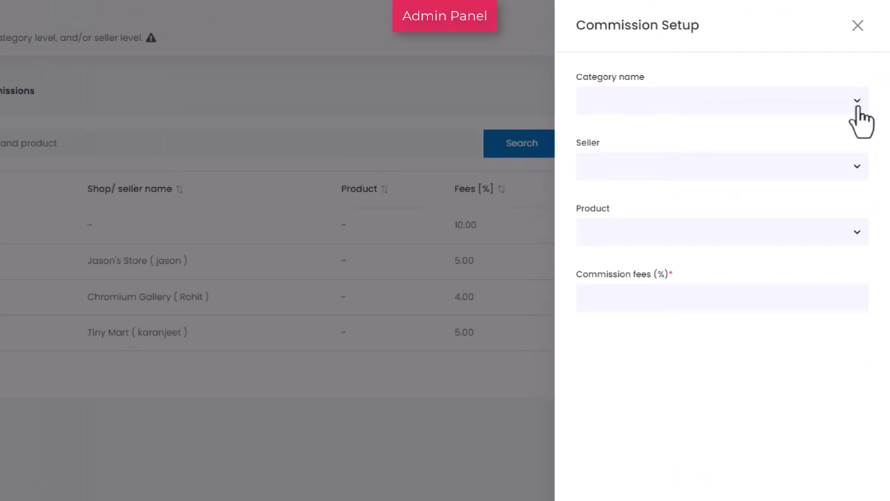
left_click(867, 69)
left_click(860, 108)
left_click(858, 171)
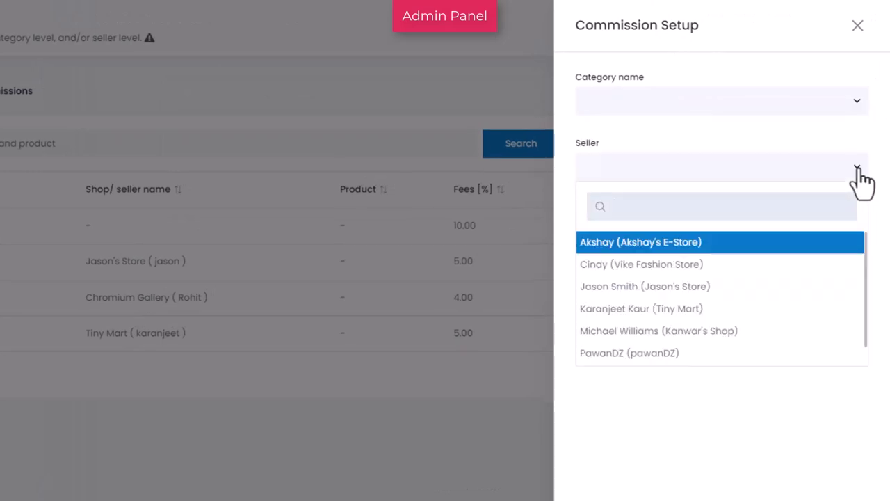
left_click(858, 171)
left_click(859, 249)
- Save the commission settings with the 5000 USD cap and switch to Email configuration
left_click(861, 249)
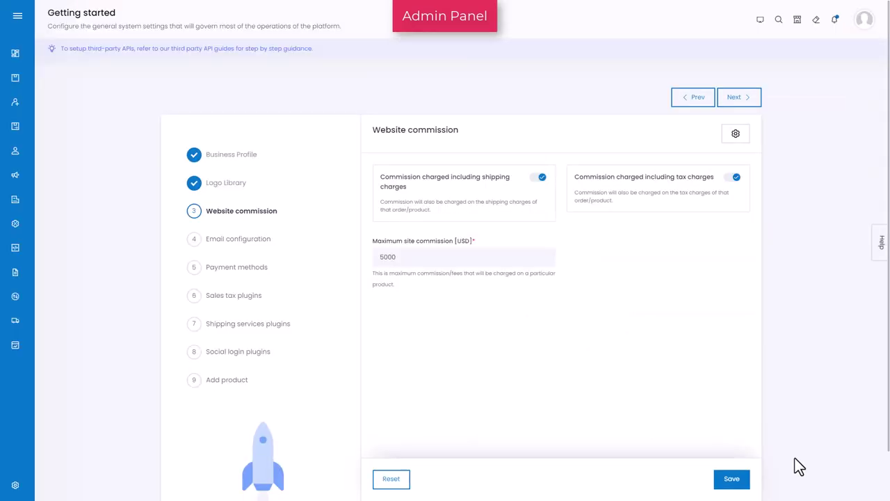
left_click(737, 481)
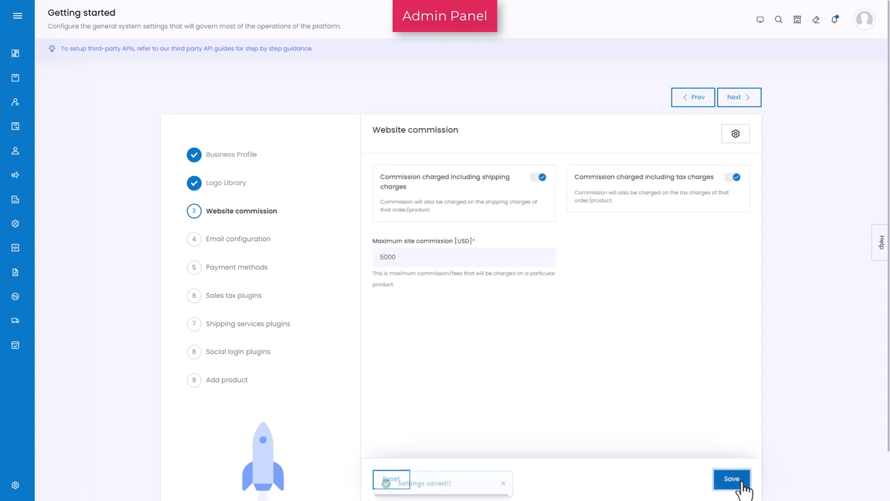
left_click(221, 247)
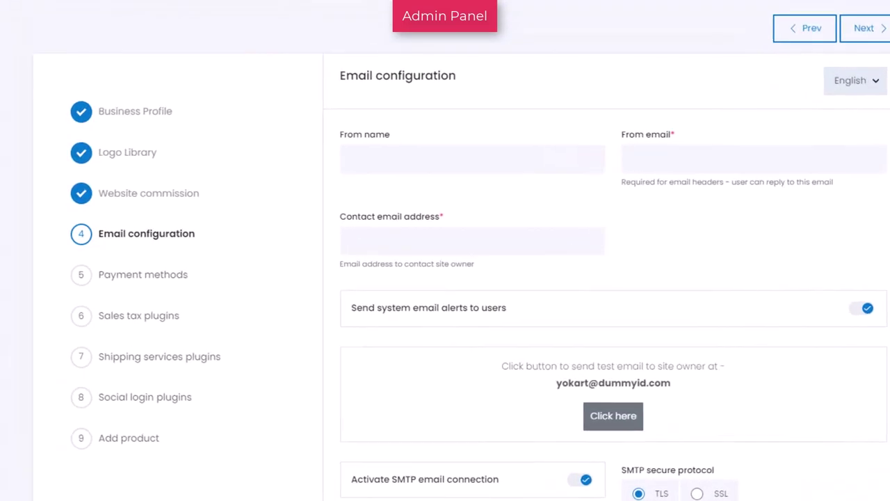
- Set From name to 'Yokart v10', enter the sender and contact e-mail addresses, and save
left_click(536, 151)
type("Yokart")
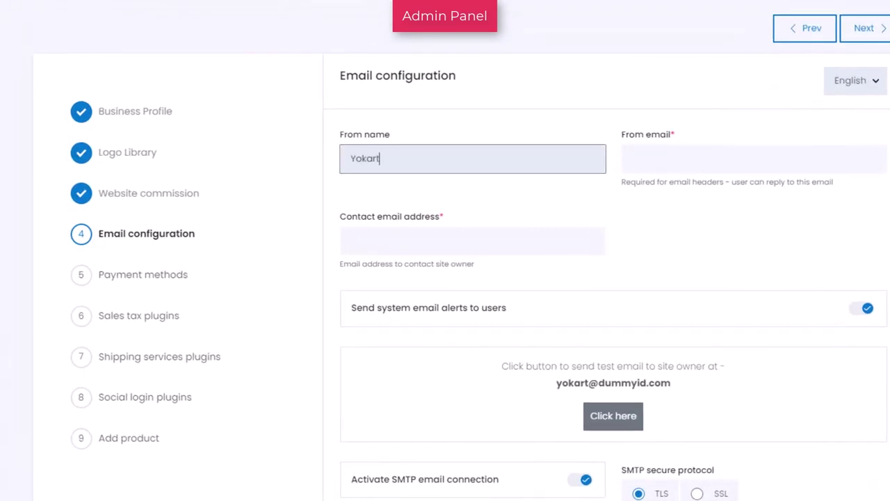
type(" v10")
left_click(634, 159)
type("yokart")
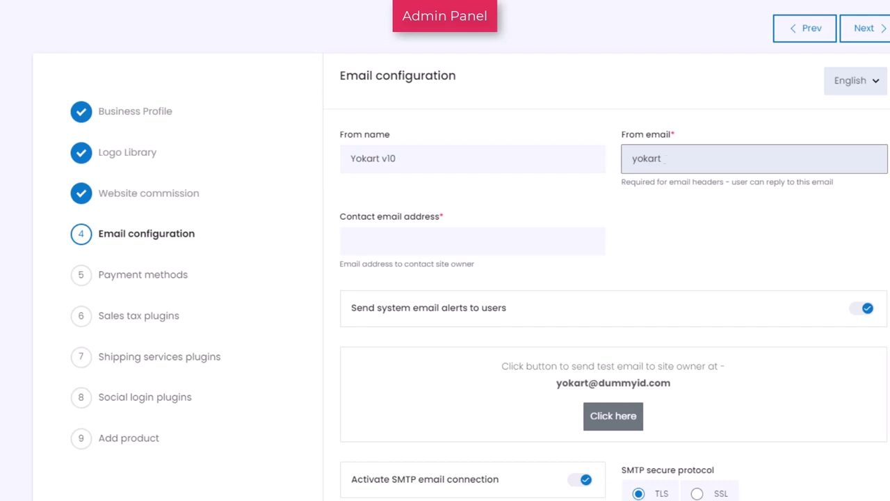
type("@dummyid.com")
left_click(473, 241)
type("contact@dummyi")
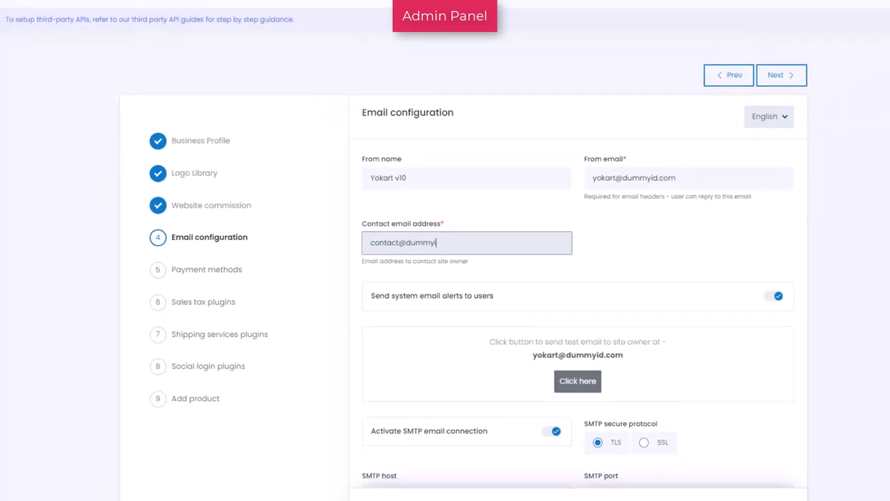
type("d.com")
scroll(859, 408, "down", 5)
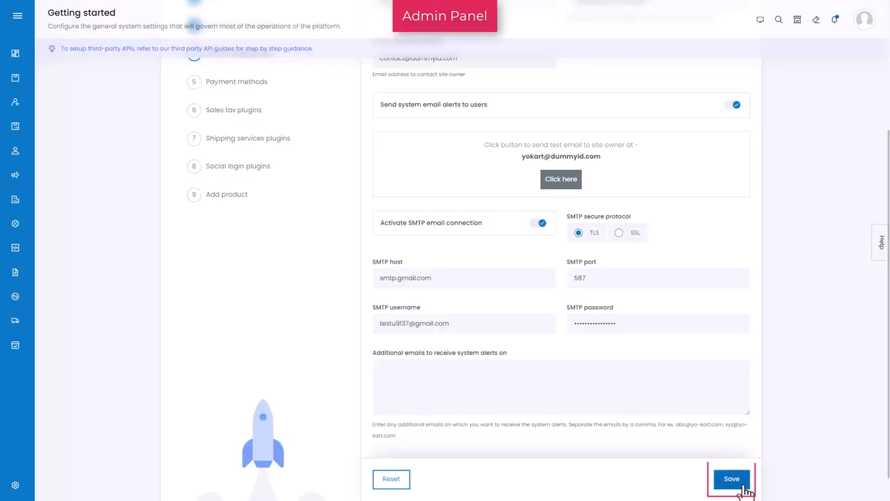
left_click(743, 487)
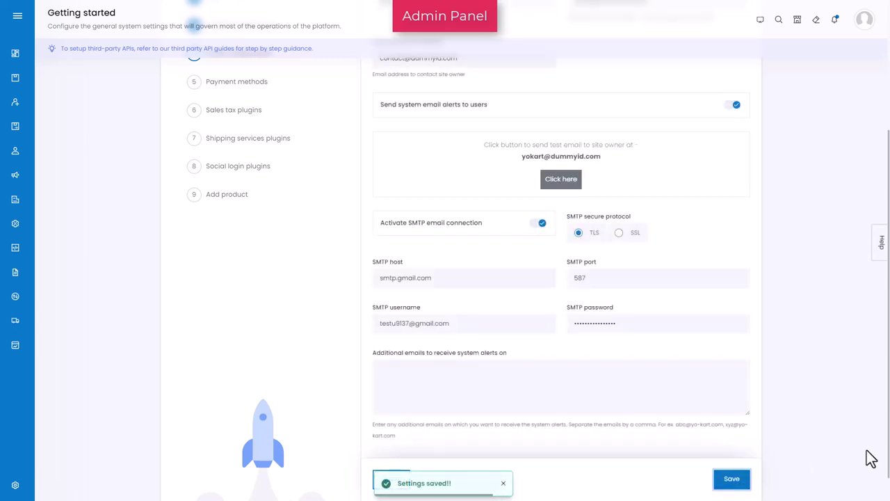
scroll(871, 459, "up", 2)
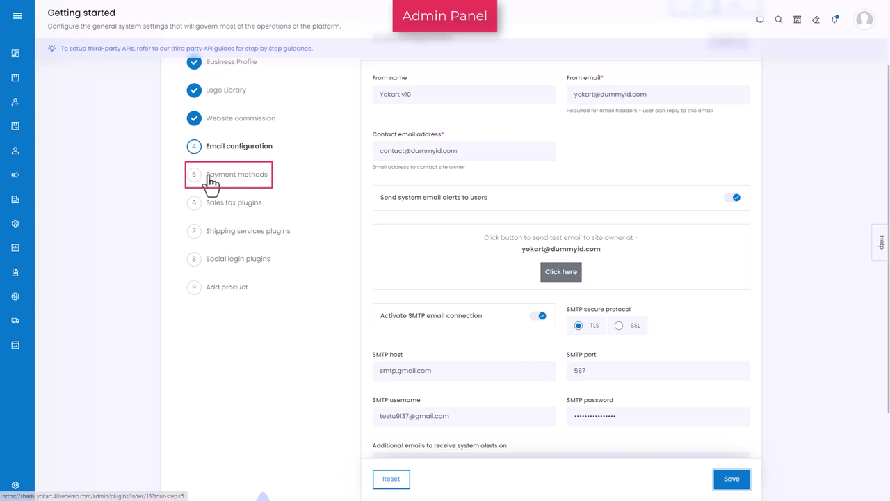
- Save Stripe's API keys in the Payment methods step and close its configuration panel
left_click(212, 177)
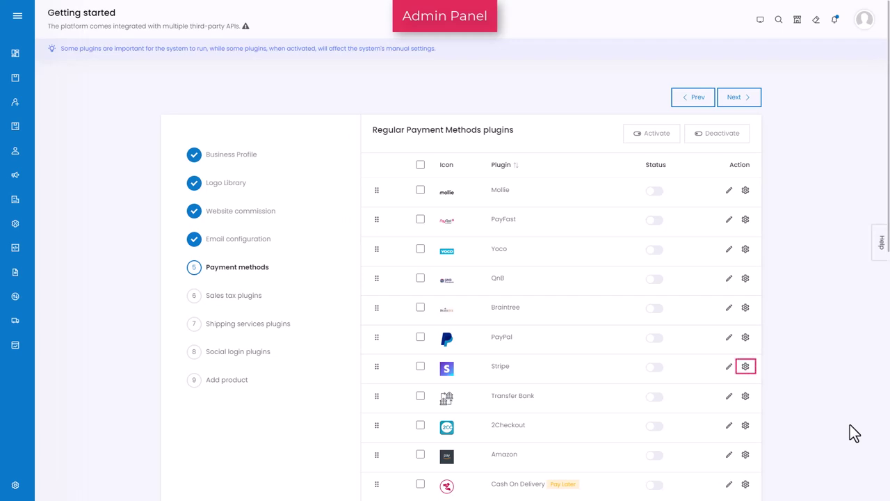
left_click(746, 368)
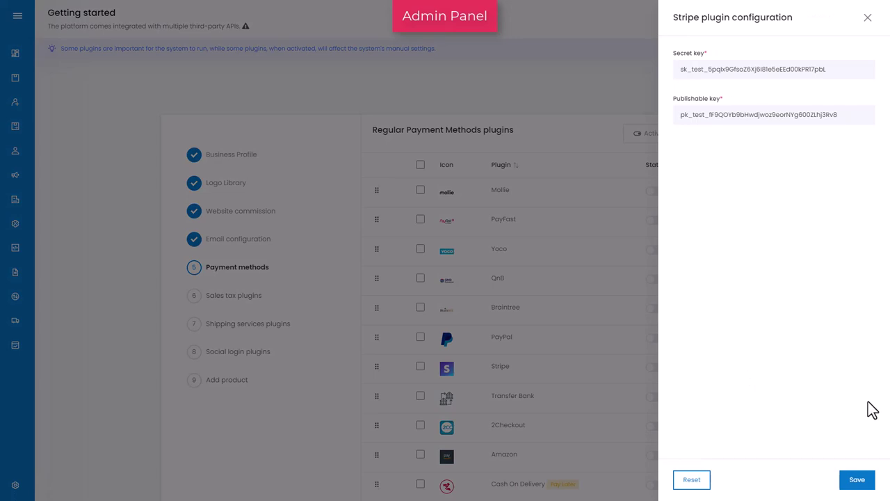
left_click(865, 479)
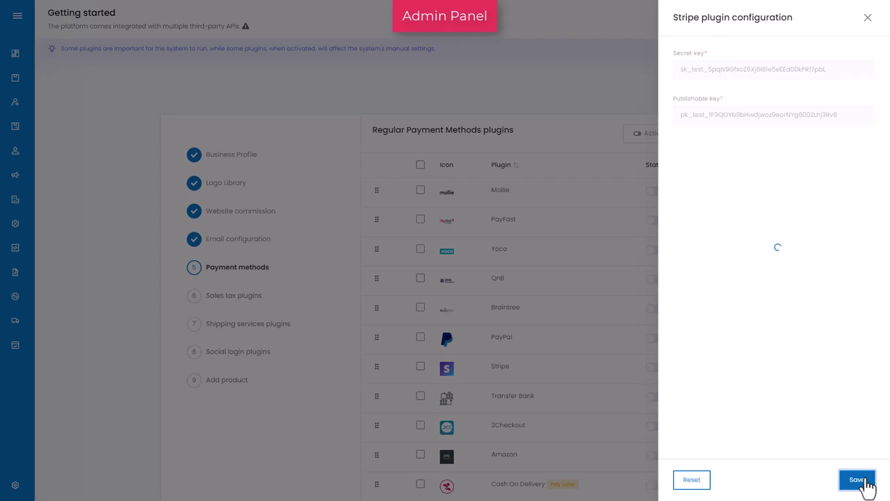
left_click(867, 20)
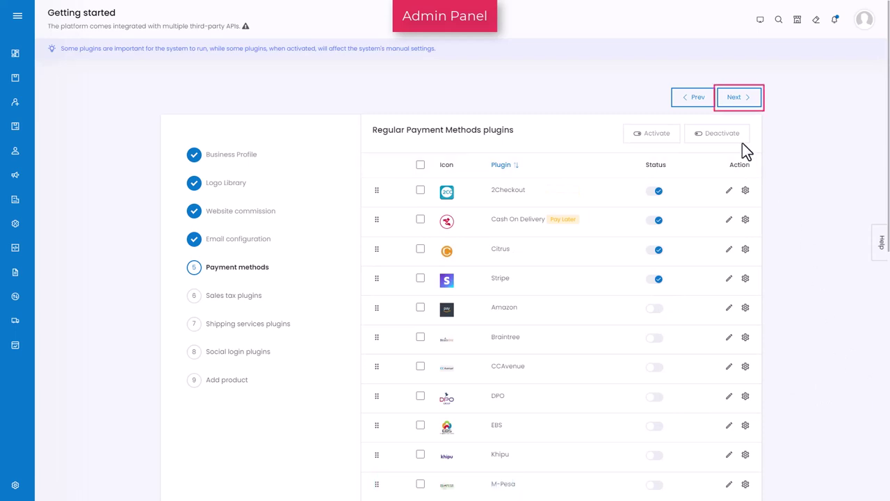
- Open Sales tax plugins and switch TaxJar on, accepting the tax category re-bind warning
left_click(739, 104)
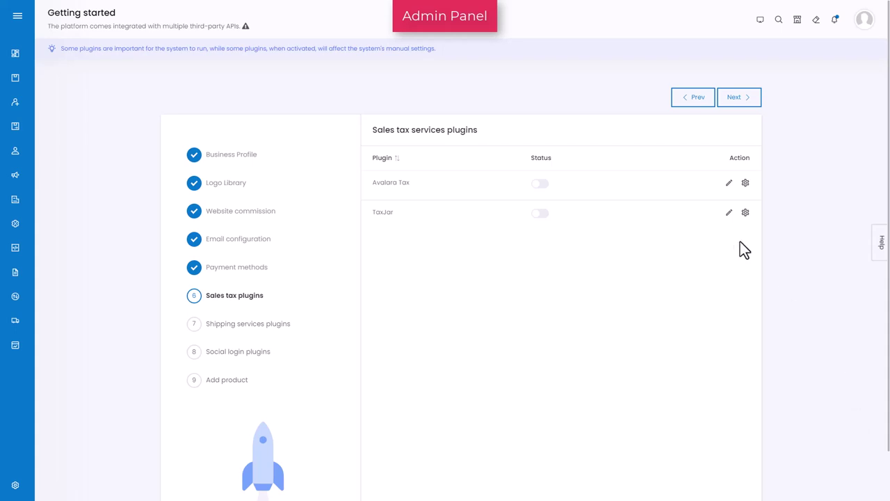
left_click(745, 212)
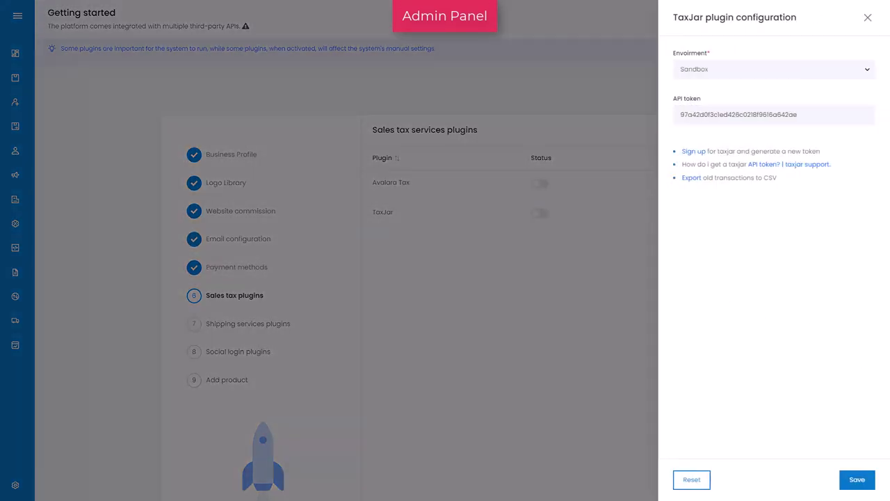
left_click(868, 19)
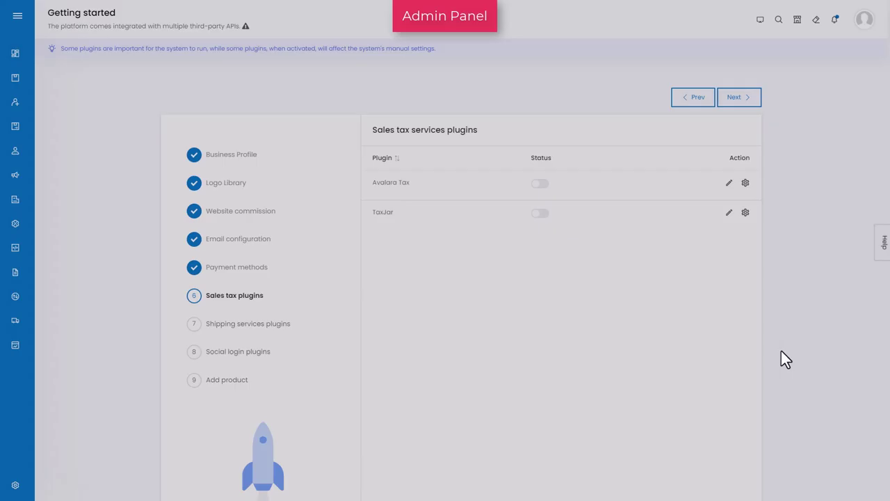
left_click(542, 213)
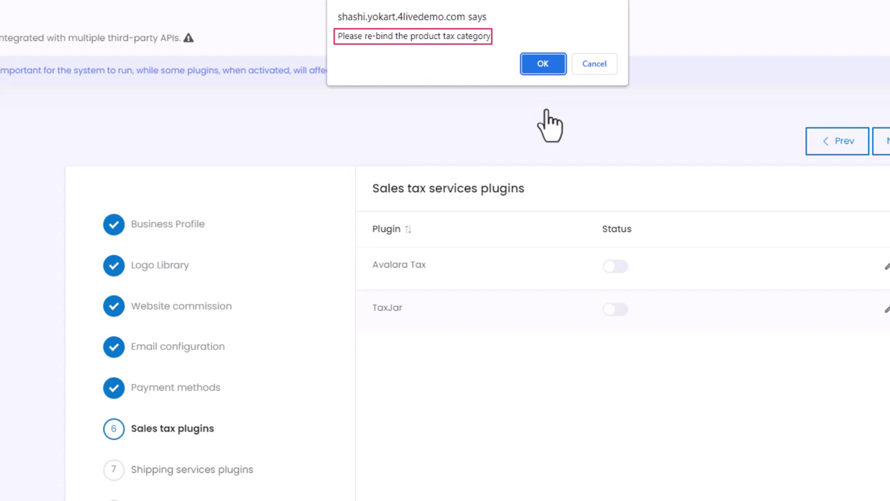
left_click(543, 63)
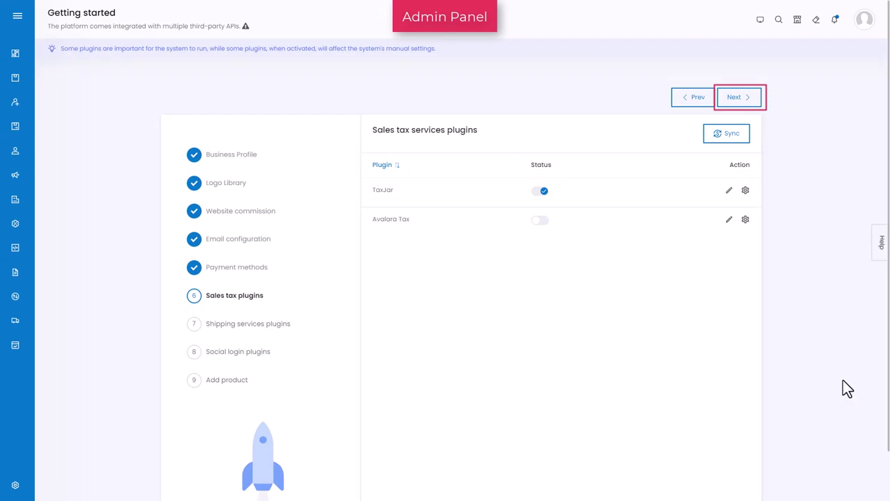
- Advance to Shipping services plugins and activate ShipStation after checking its settings
left_click(751, 109)
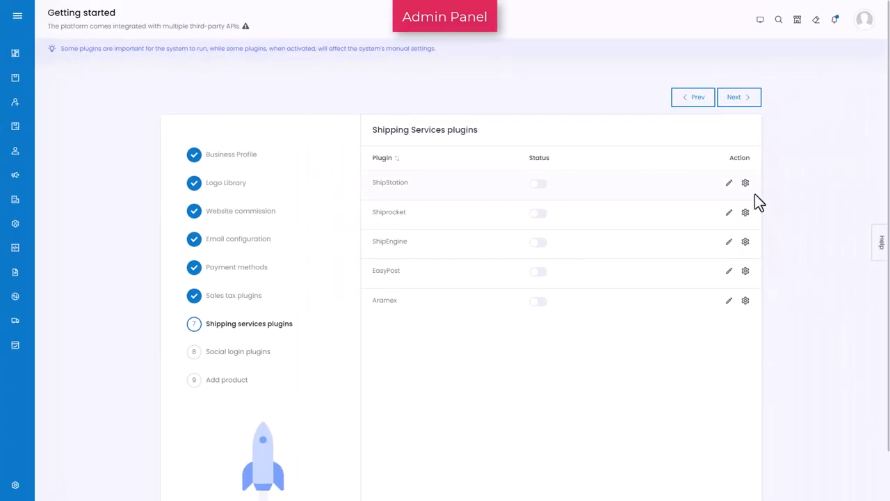
left_click(745, 183)
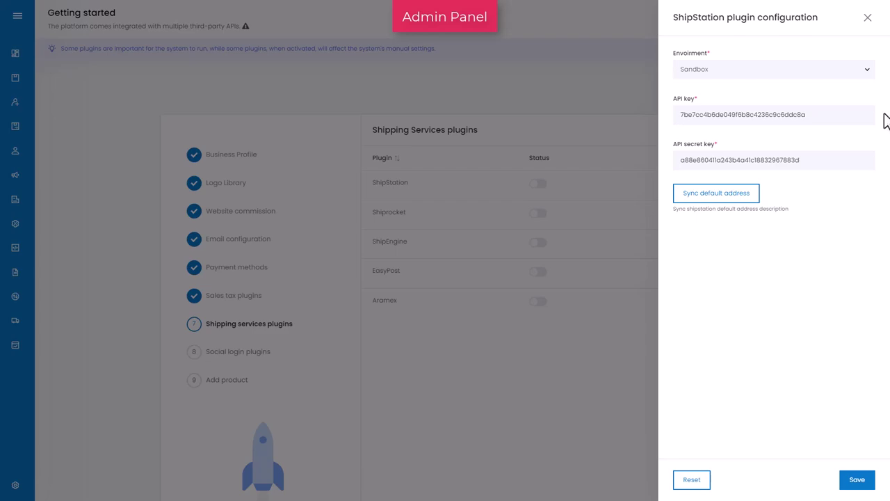
left_click(868, 18)
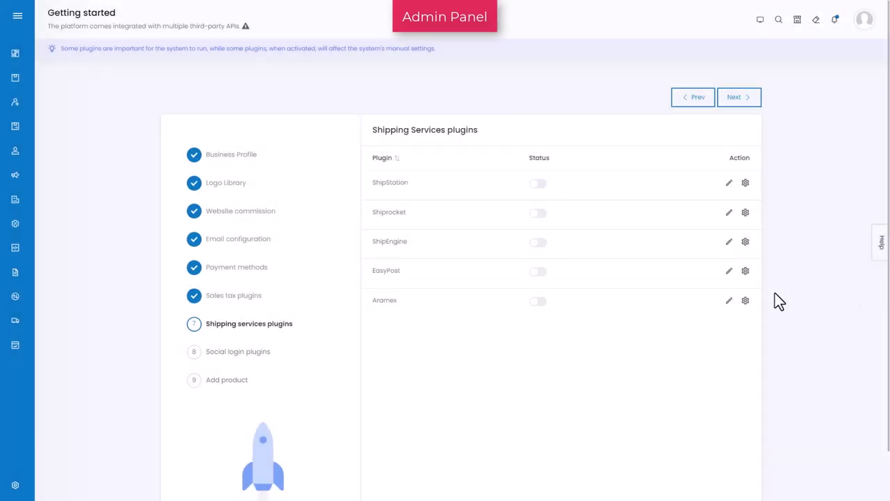
left_click(540, 184)
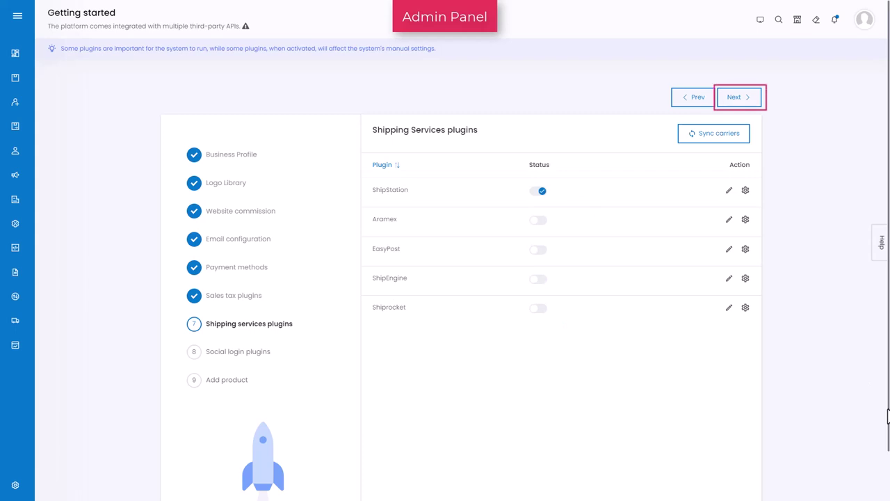
- Move to the Social login step and review the Facebook sign-in settings
left_click(742, 98)
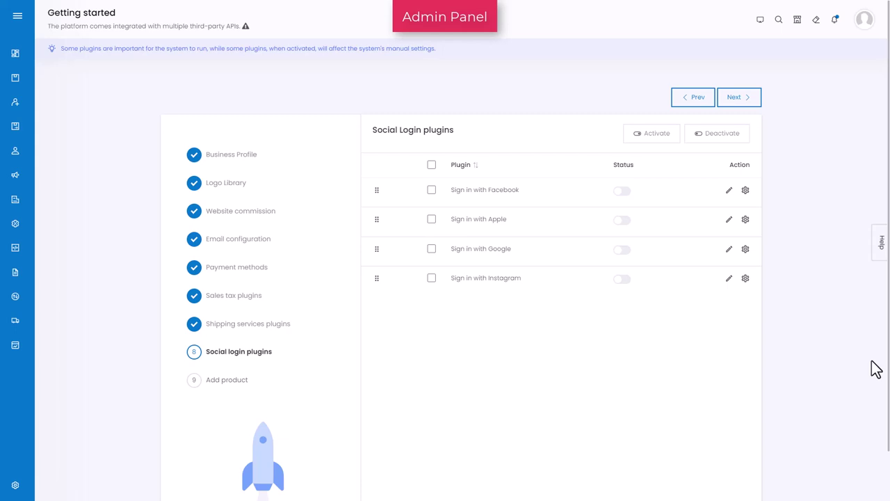
left_click(746, 192)
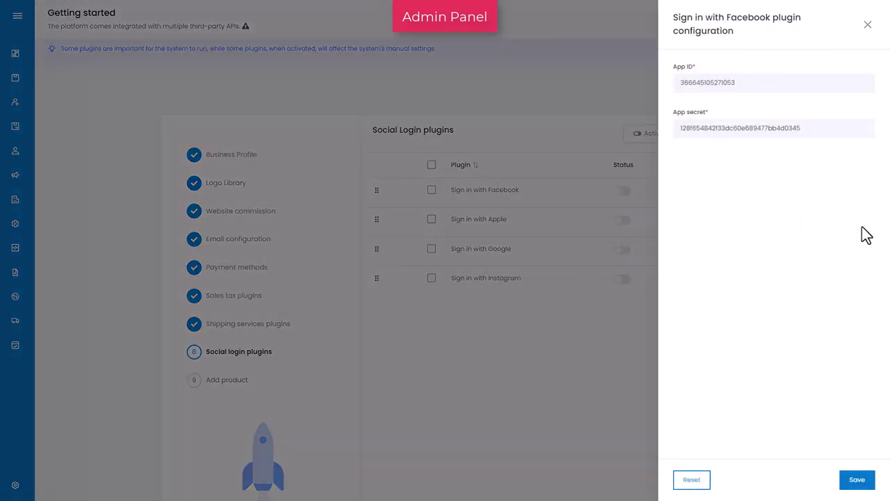
left_click(867, 24)
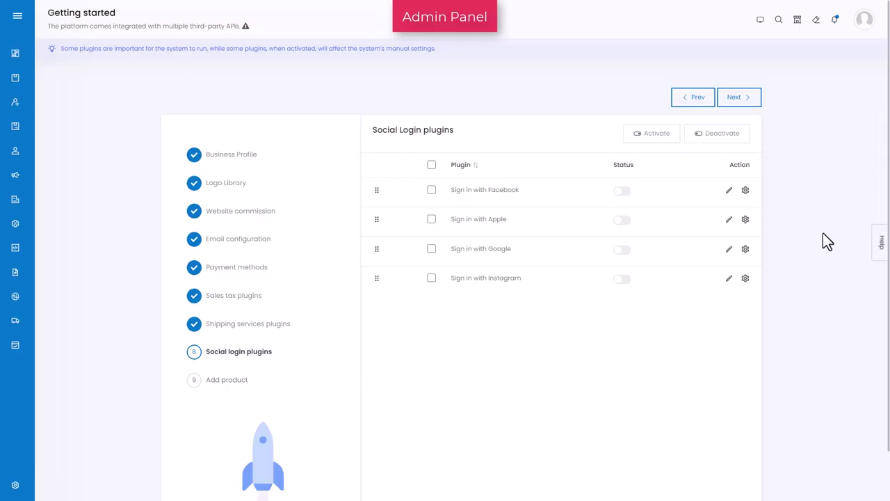
- Switch on Facebook, Google and Instagram sign-in and continue to the Add product form
left_click(626, 192)
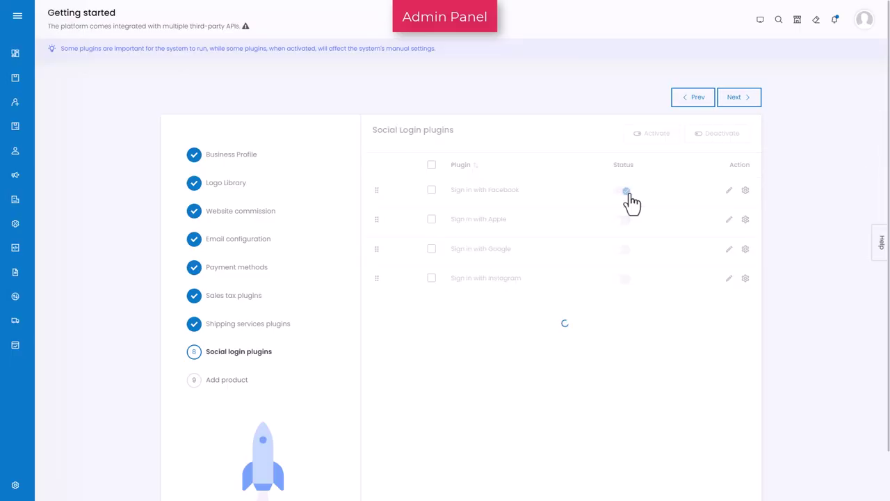
left_click(626, 250)
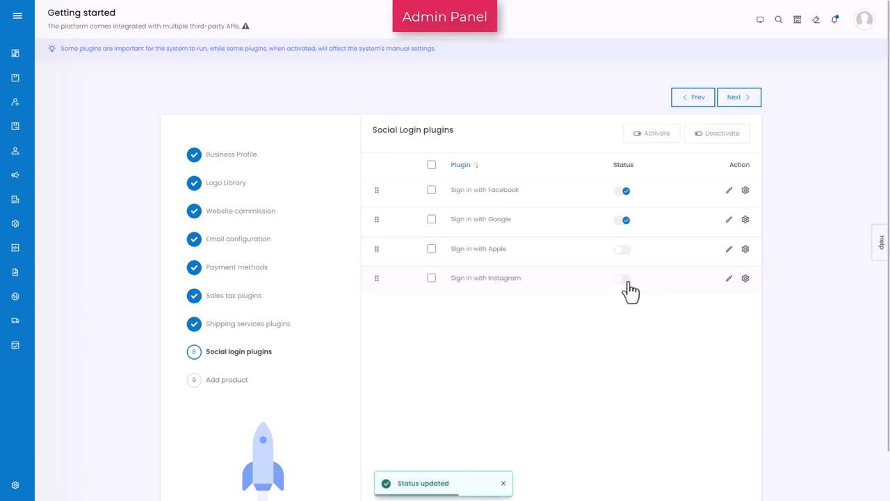
left_click(626, 281)
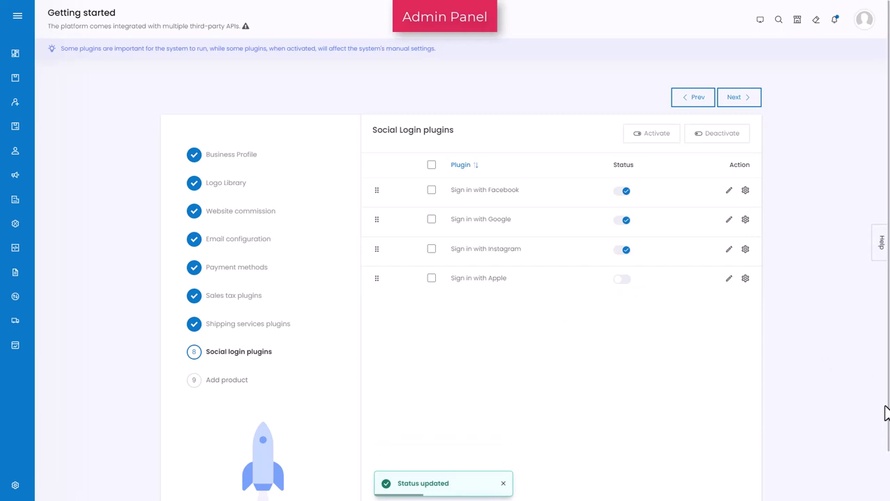
left_click(742, 99)
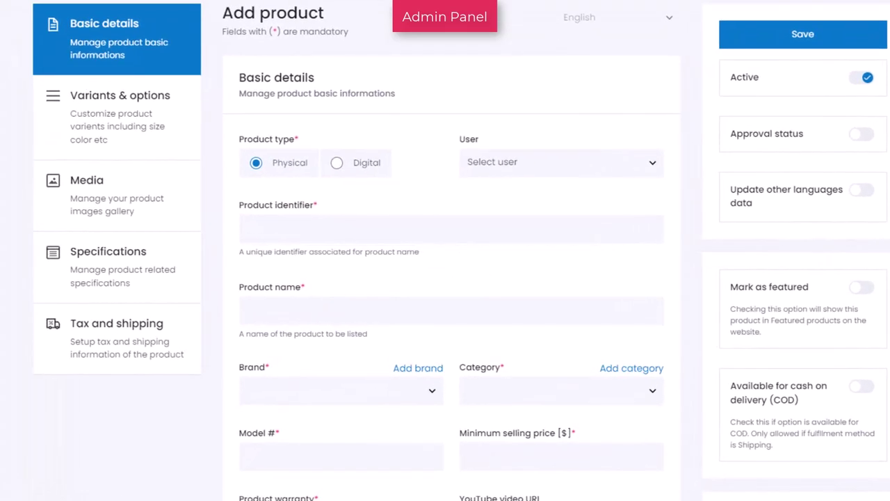
- Enter identifier 'RazMaz Confi Dance Sneakers for Women', name 'Razmaz Fashion shoes', brand Dream Dazzlers, category Women
left_click(278, 233)
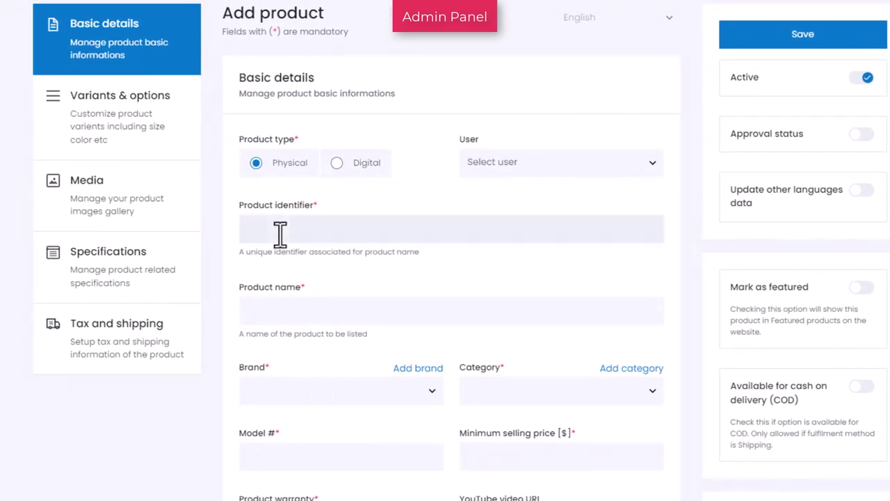
type("RazMaz Confi Dance Sneakers for Women")
left_click(608, 313)
type("Razmaz Fashion shoes")
left_click(376, 400)
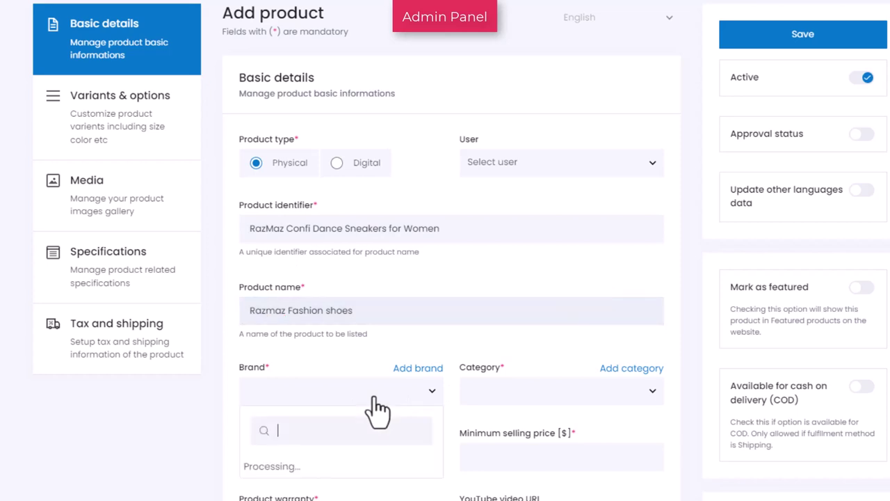
scroll(382, 362, "down", 3)
left_click(398, 290)
scroll(533, 198, "down", 1)
left_click(622, 124)
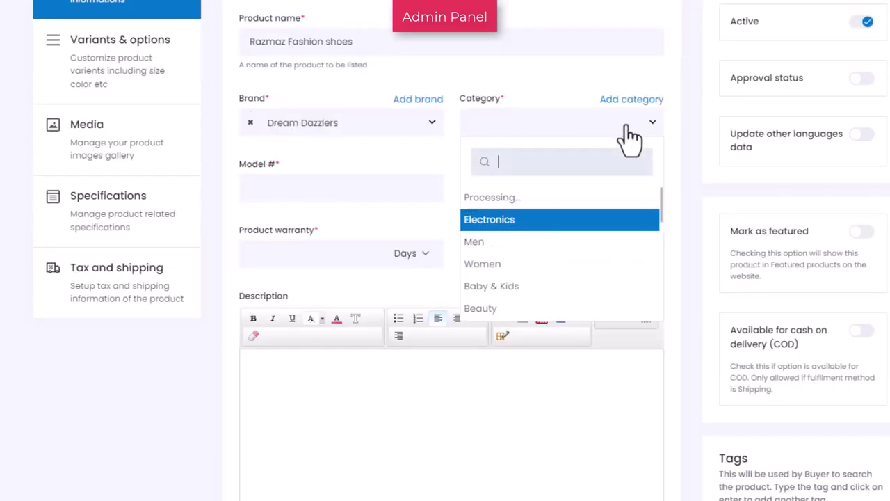
left_click(550, 241)
- Set model number B09VC791CD, minimum selling price 510 and a 3 Months warranty
left_click(299, 187)
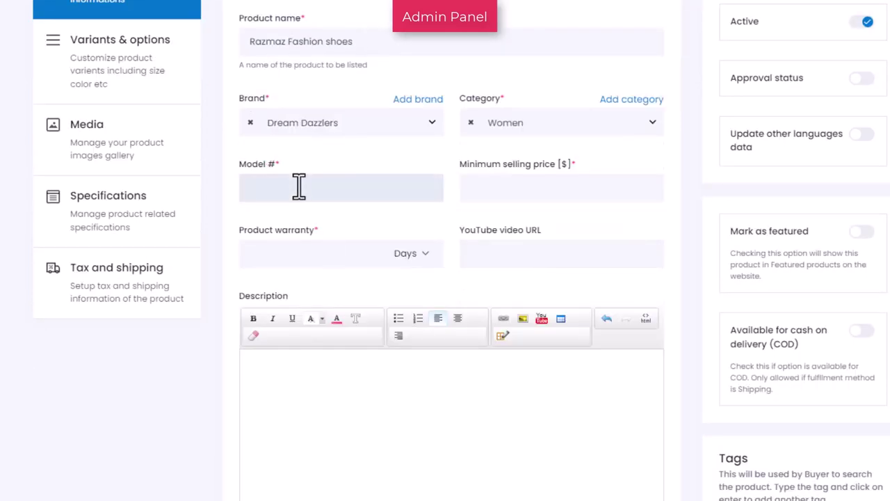
type("B09VC791CD")
left_click(522, 193)
type("510")
left_click(411, 253)
left_click(368, 291)
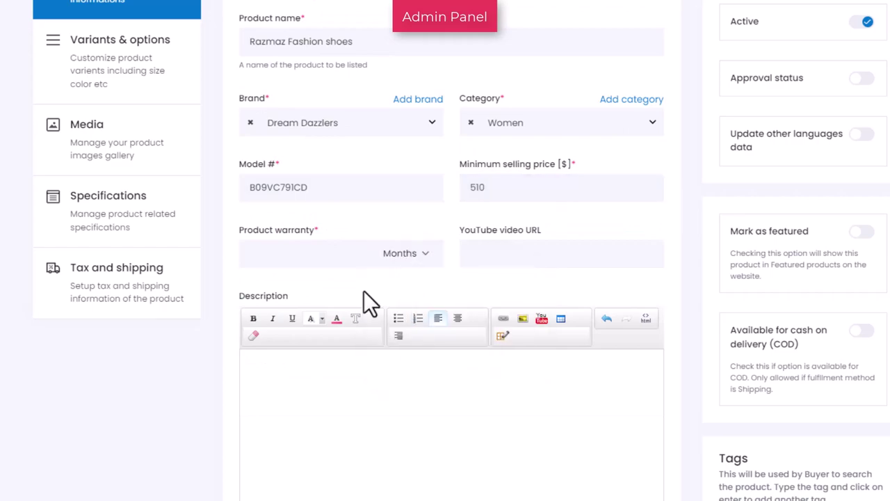
left_click(306, 253)
type("3")
- Paste in the product description text
left_click(578, 396)
key("ctrl+v")
scroll(452, 278, "down", 3)
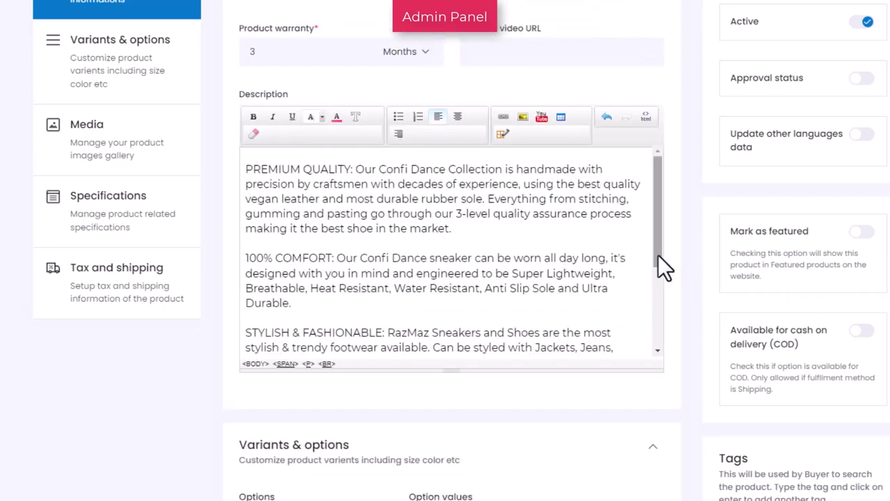
left_click_drag(658, 255, 658, 348)
left_click(119, 56)
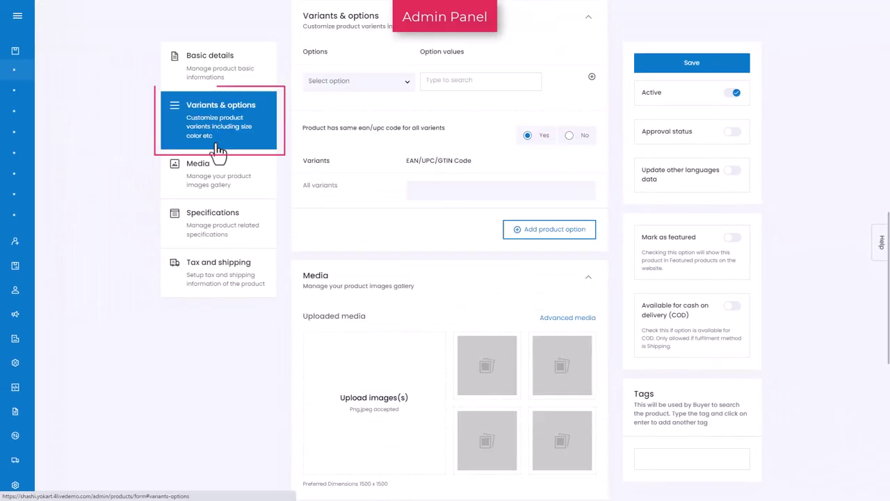
- Add a Color option with the values Blue and White
left_click(407, 86)
type("col")
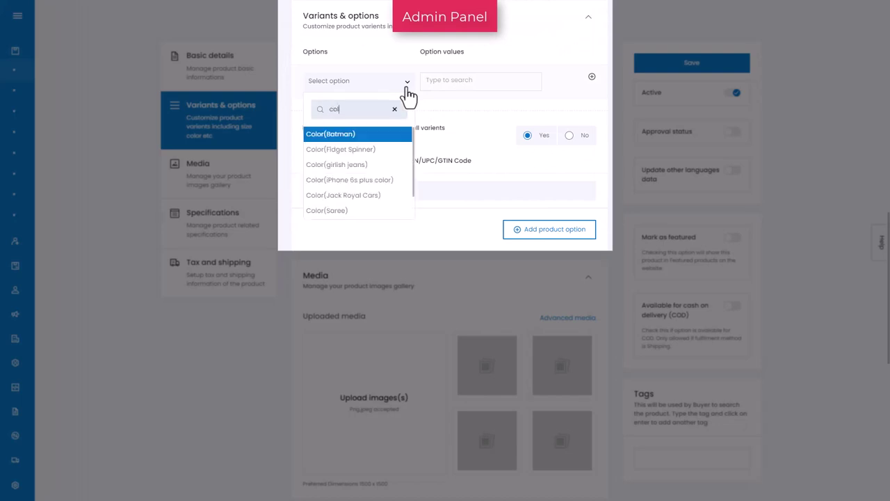
key("Return")
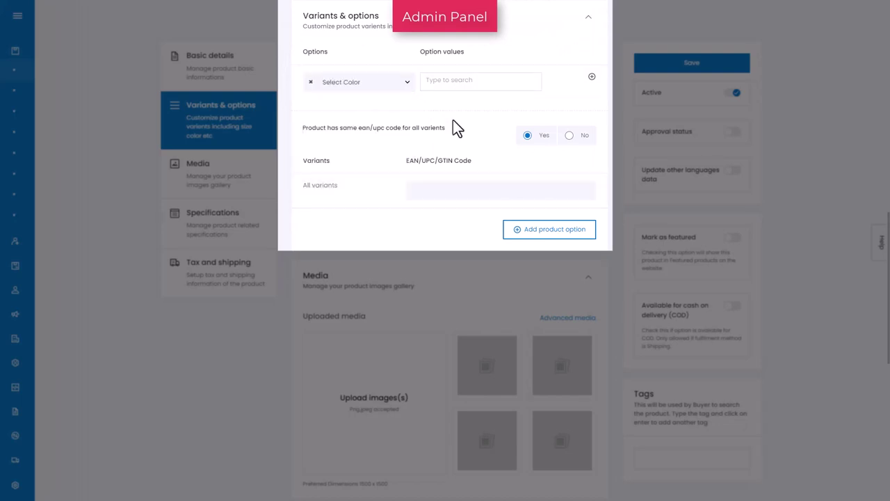
left_click(453, 82)
left_click(452, 103)
type("white")
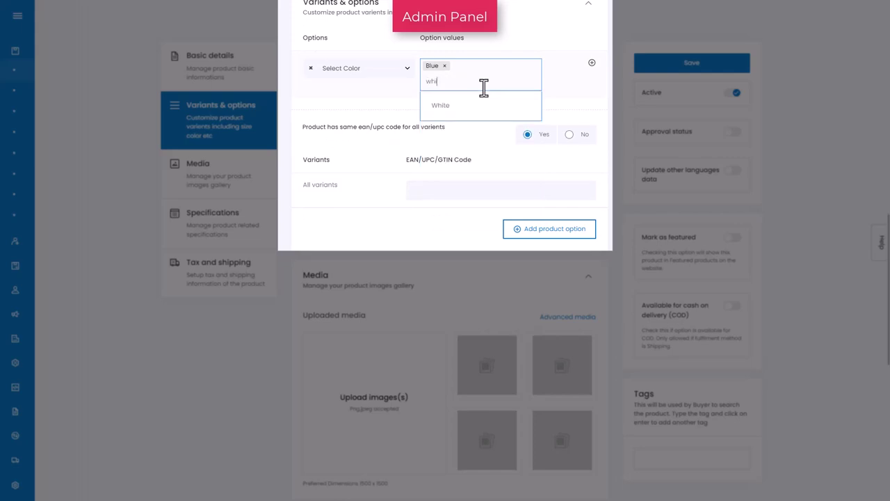
left_click(482, 106)
- Add a second option, Shoes size, with the values 6 and 8
left_click(592, 63)
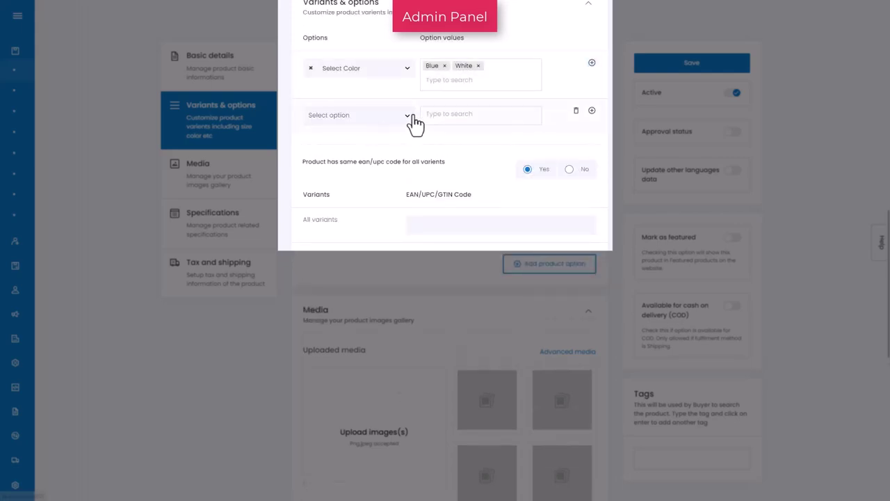
left_click(409, 116)
type("size")
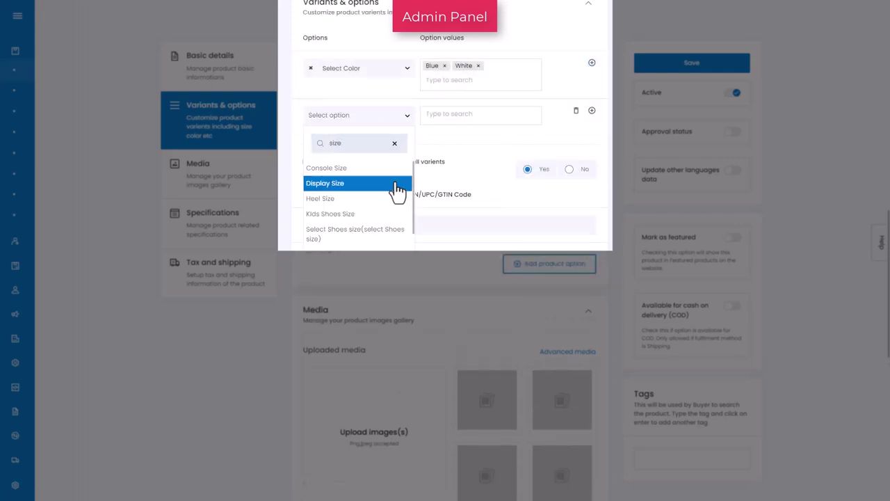
left_click(367, 236)
left_click(459, 116)
type("6")
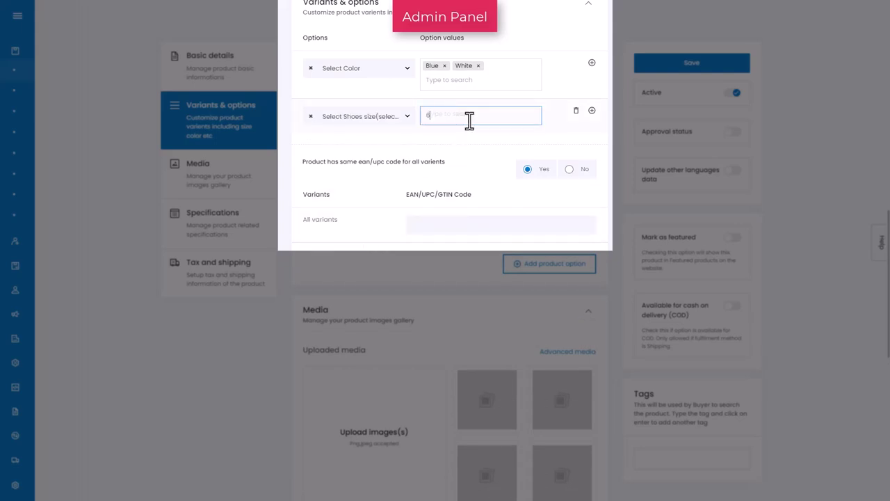
left_click(462, 140)
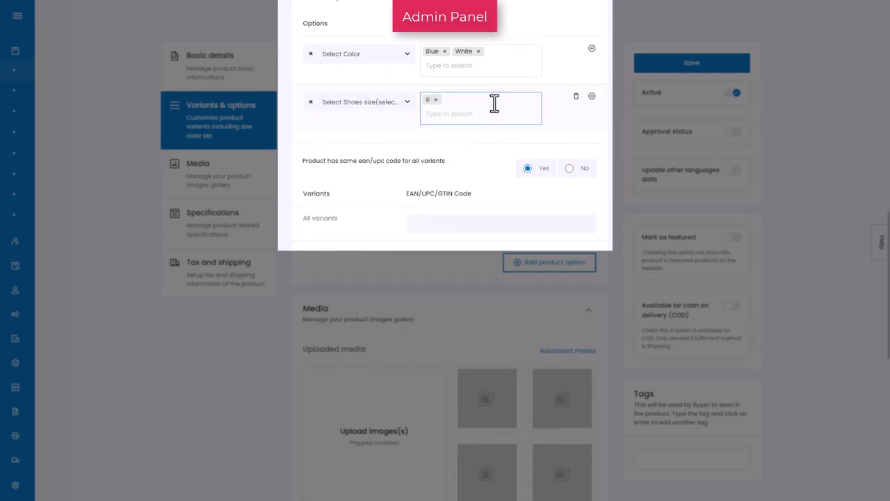
type("8")
left_click(480, 143)
- Upload the first two cropped shoe images, including the blue one, to the Media gallery
left_click(215, 178)
left_click(378, 139)
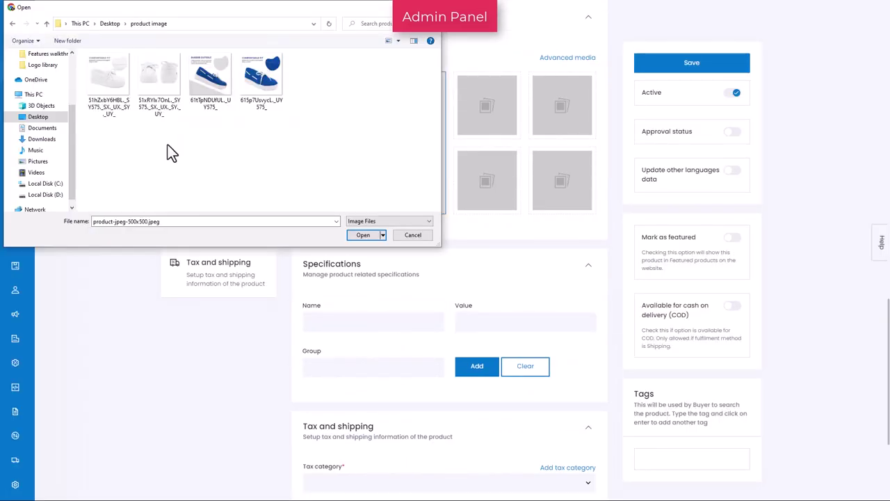
left_click(204, 94)
left_click(362, 237)
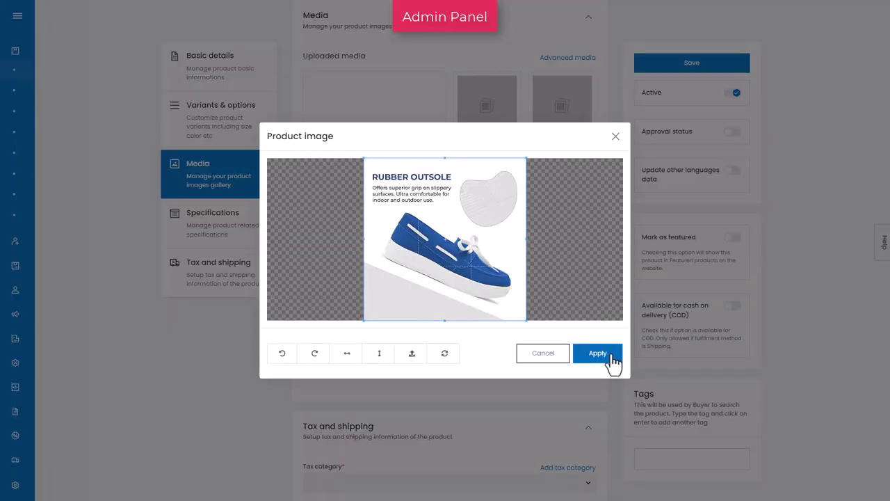
left_click(608, 357)
left_click(393, 149)
left_click(268, 84)
left_click(363, 235)
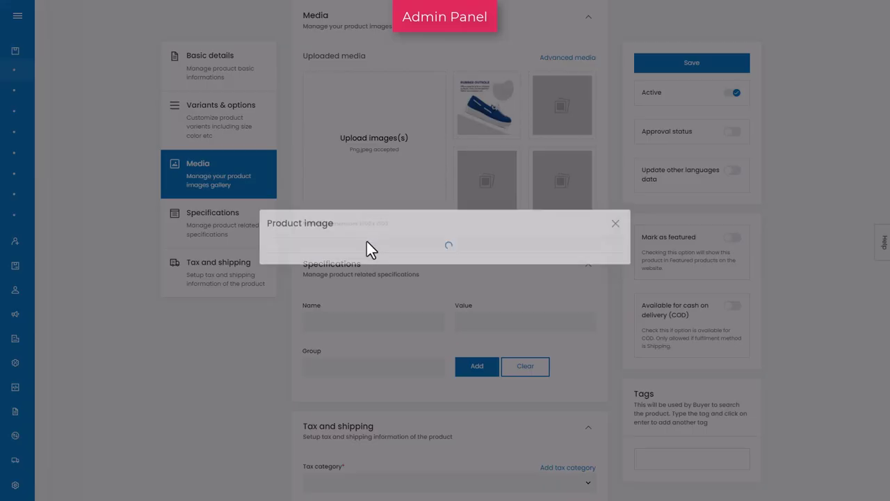
left_click(608, 357)
- Upload the remaining two shoe images, including the white one
left_click(457, 175)
left_click(157, 104)
left_click(363, 235)
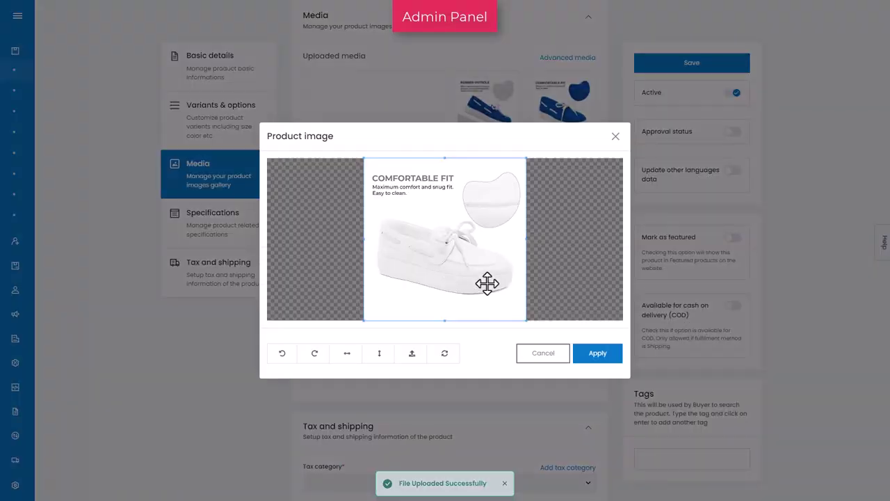
left_click(598, 353)
left_click(394, 151)
left_click(160, 87)
left_click(363, 235)
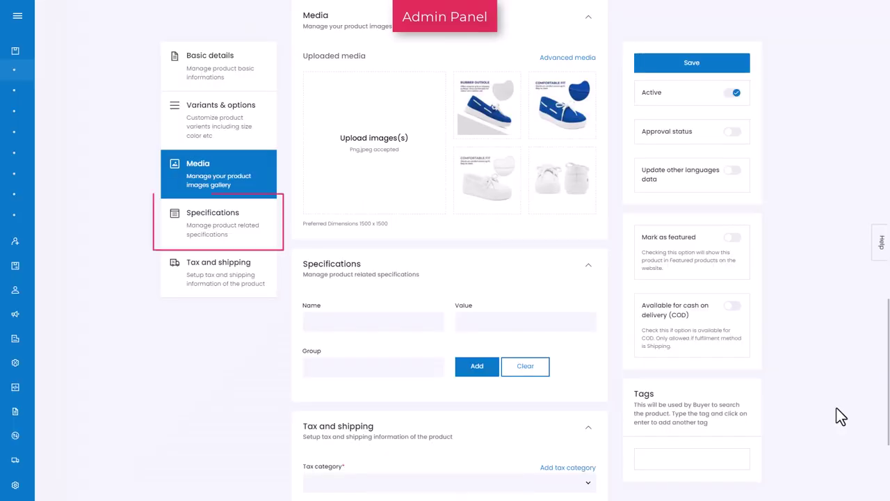
- Add specification LxWxH with value 23 x 6.7 x 6 Centimeters in group Dimensions
left_click(174, 236)
left_click(412, 339)
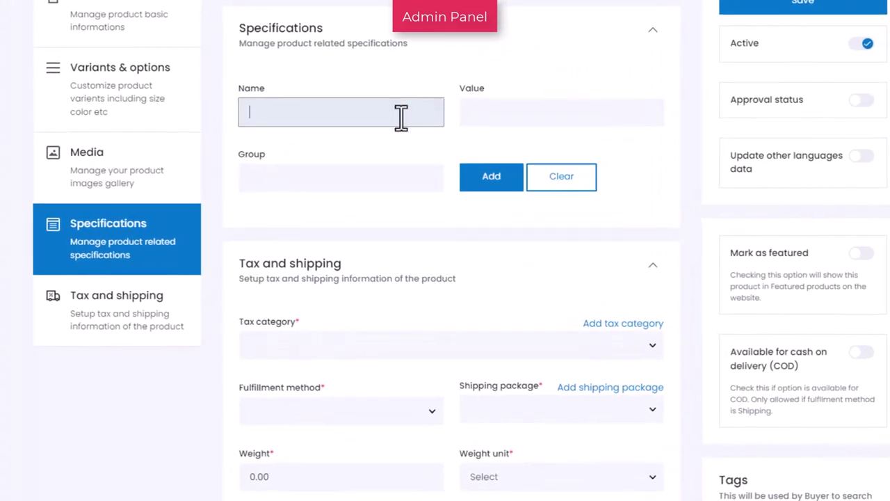
type("LxWxH")
left_click(487, 115)
type("23 x 6.7 x 6 Centimeters")
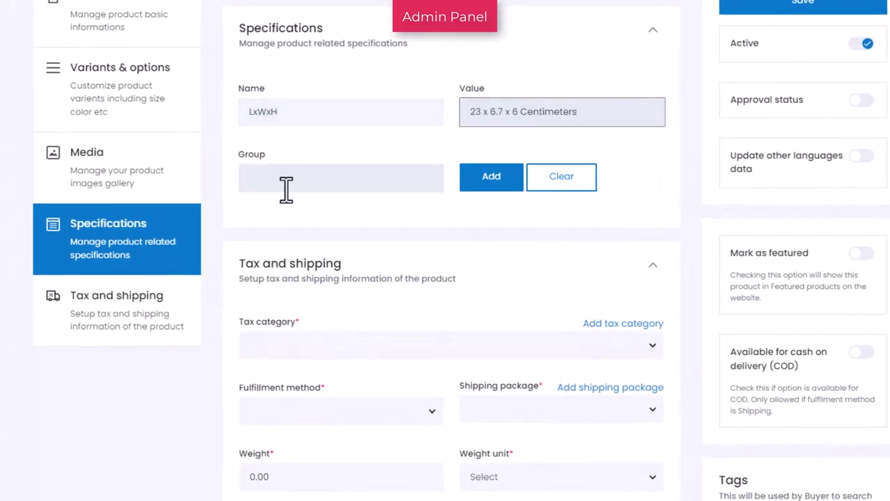
left_click(286, 185)
type("Dimensions")
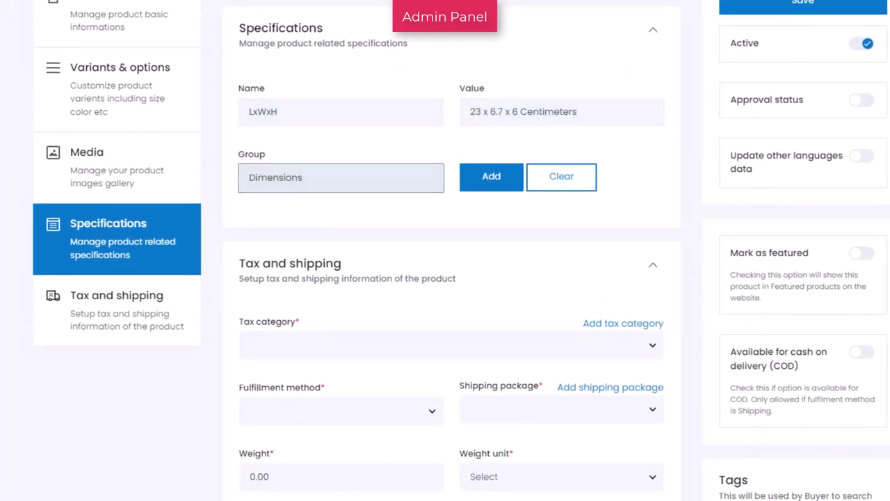
left_click(517, 188)
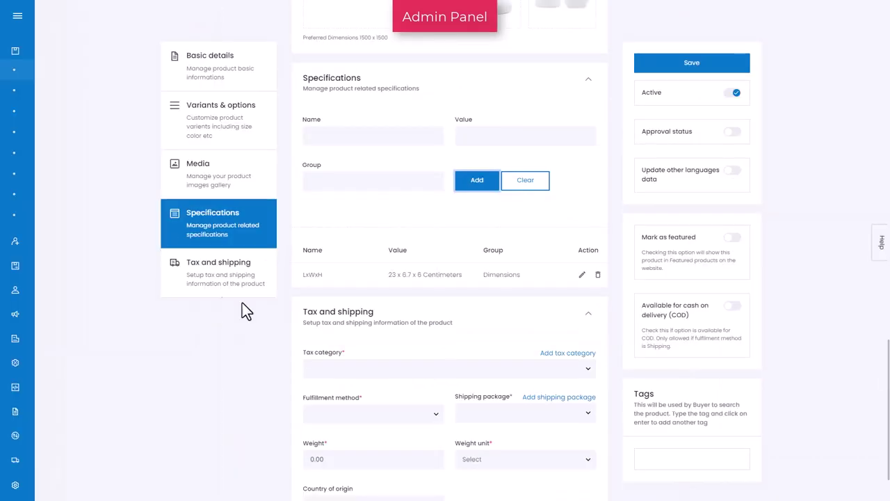
- Choose Clothing (20010) tax, Ship & Pickup fulfillment and the Standard box package
left_click(149, 316)
left_click(334, 348)
left_click(340, 346)
left_click(365, 344)
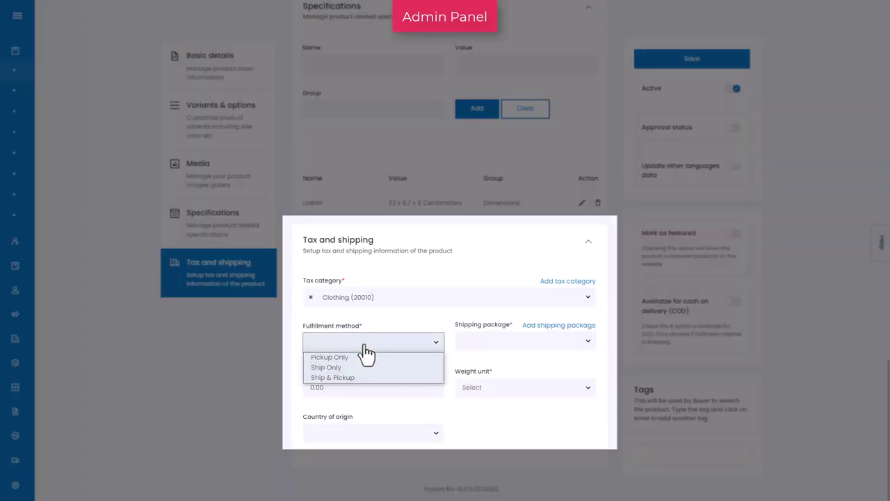
left_click(369, 378)
left_click(582, 341)
left_click(550, 436)
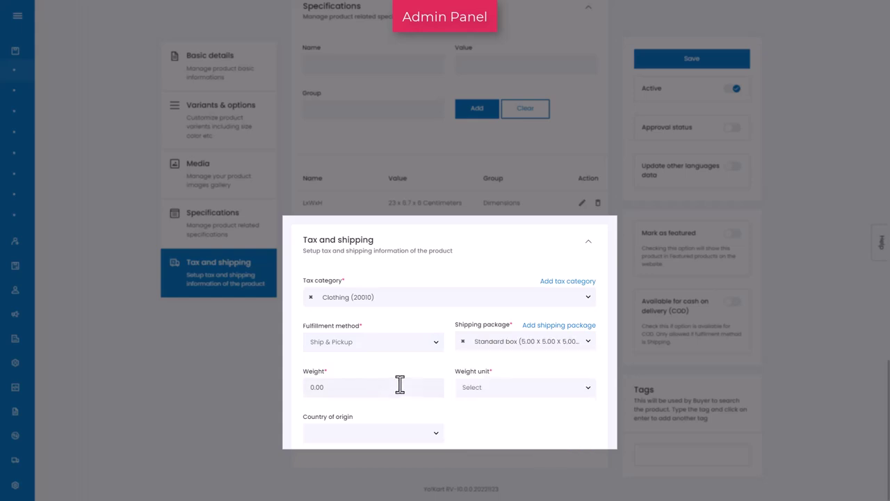
- Set the weight to 0.8 Kilogram and the country of origin to Algeria
left_click(394, 388)
type("0.8")
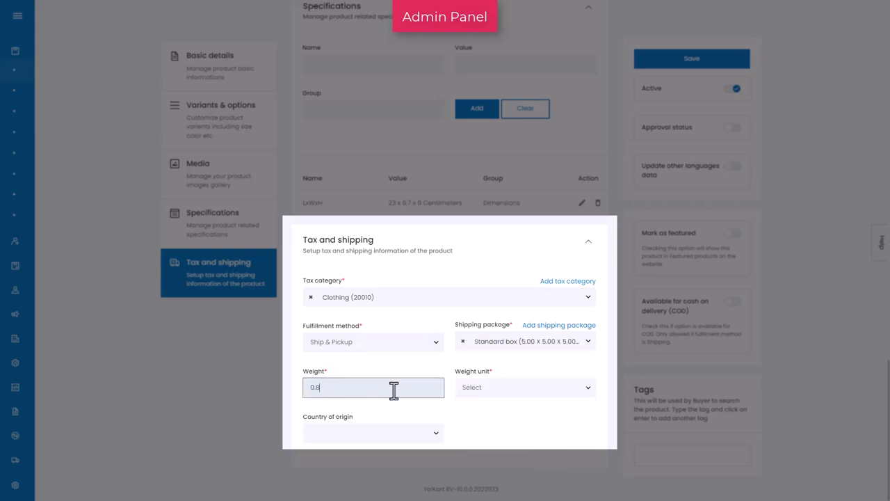
left_click(550, 387)
left_click(555, 424)
left_click(431, 434)
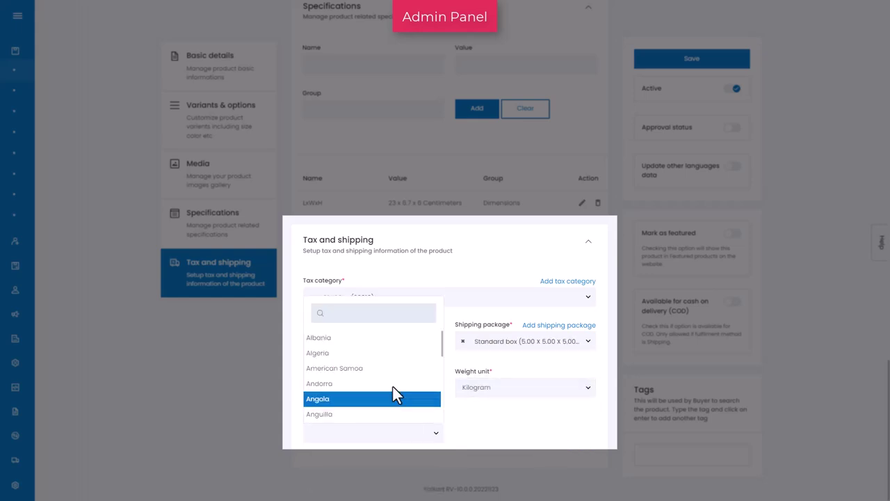
left_click(398, 355)
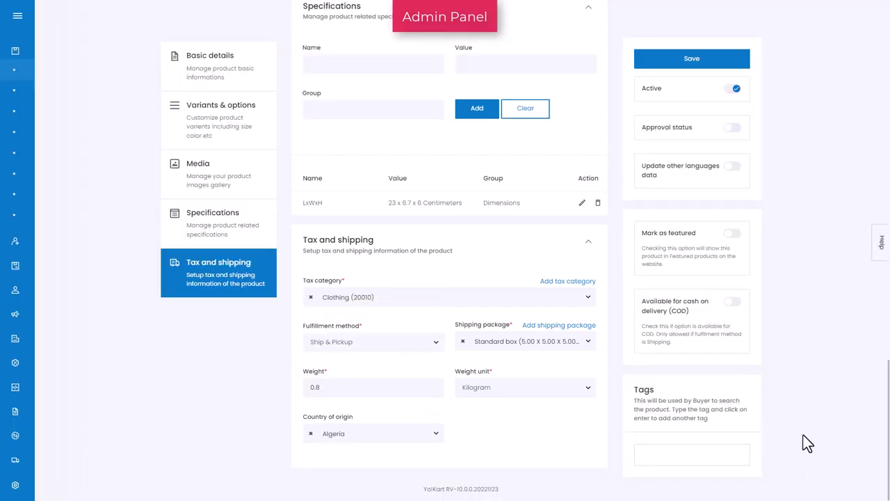
scroll(804, 435, "up", 5)
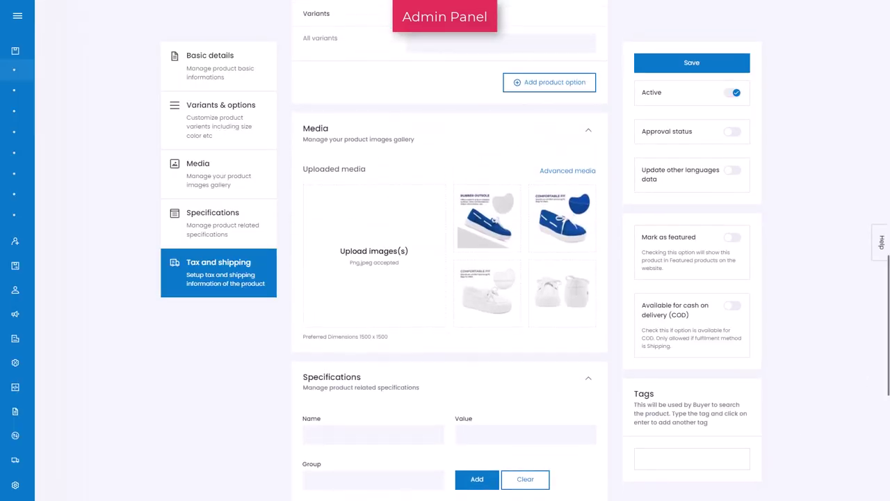
scroll(877, 407, "up", 3)
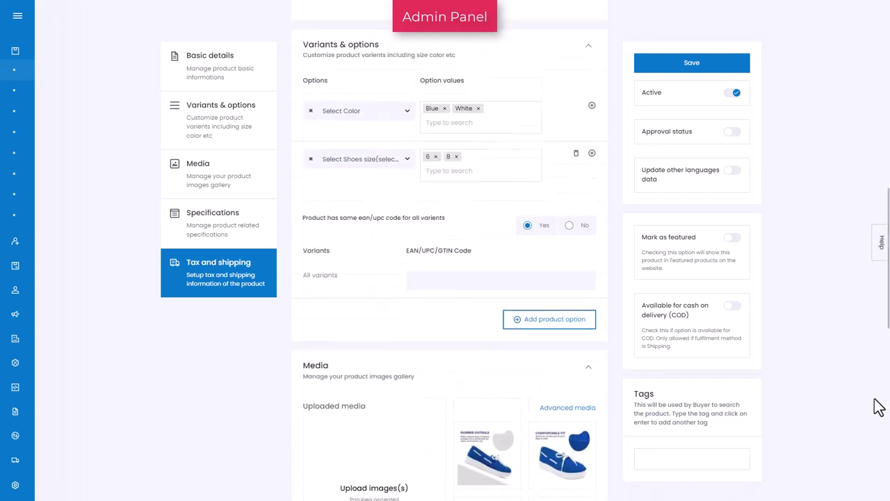
scroll(878, 407, "up", 5)
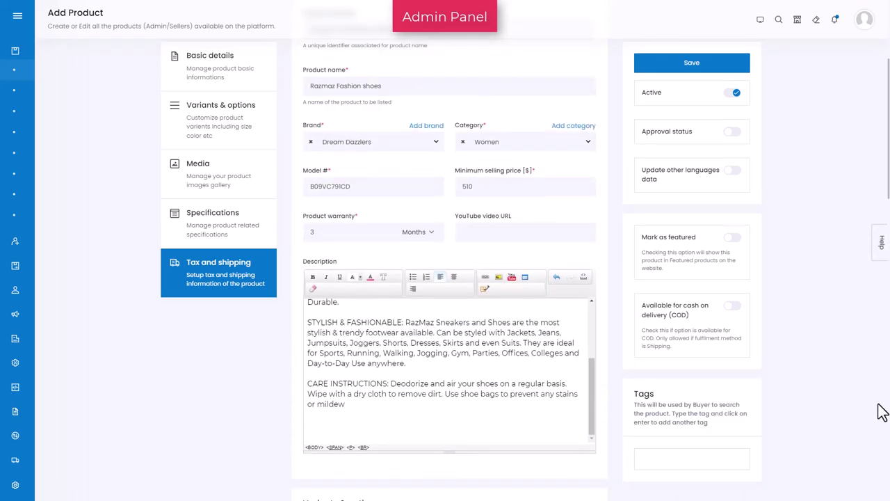
scroll(880, 410, "up", 3)
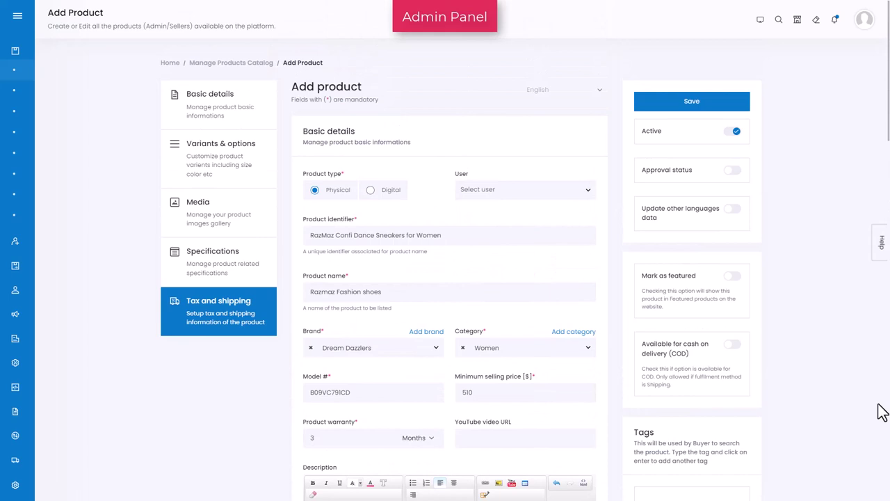
scroll(882, 411, "down", 1)
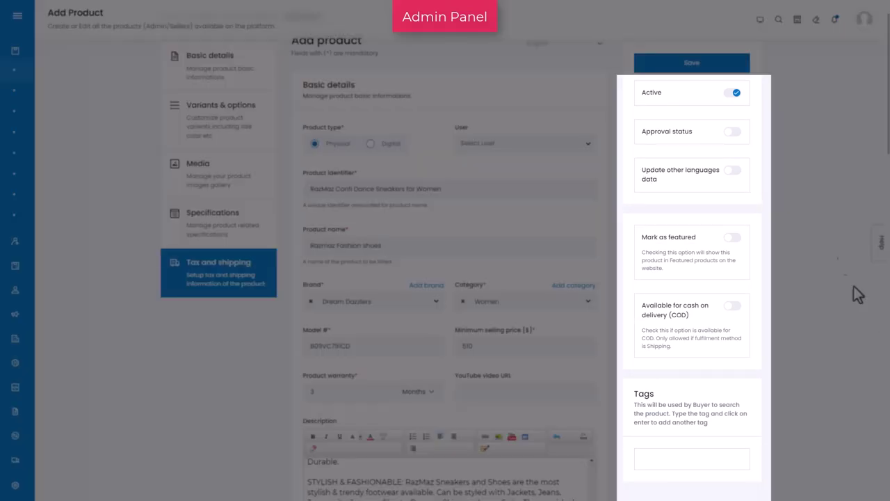
- Toggle Active off and back on, then enable Approval status, Update other languages data and Mark as featured
left_click(726, 98)
left_click(734, 96)
left_click(732, 132)
left_click(734, 172)
left_click(733, 237)
- Add the tags 'Casual shoes' and 'women shoes' to the product
left_click(731, 461)
type("sh")
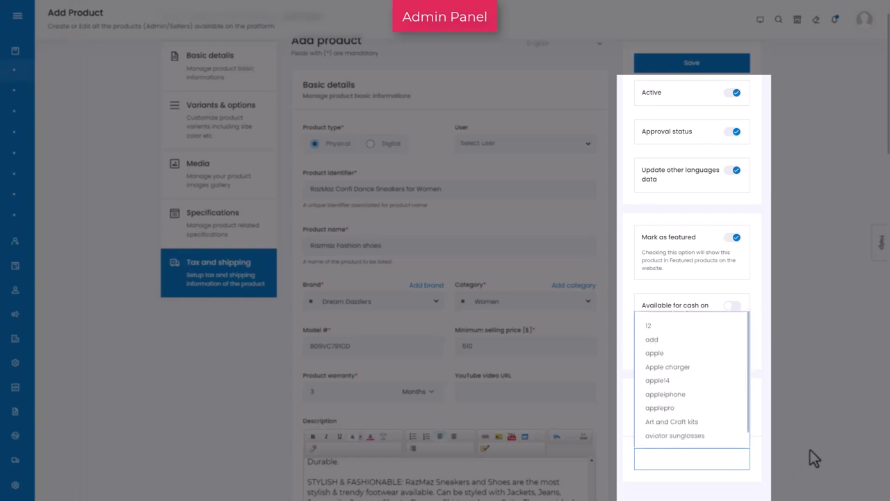
type("o")
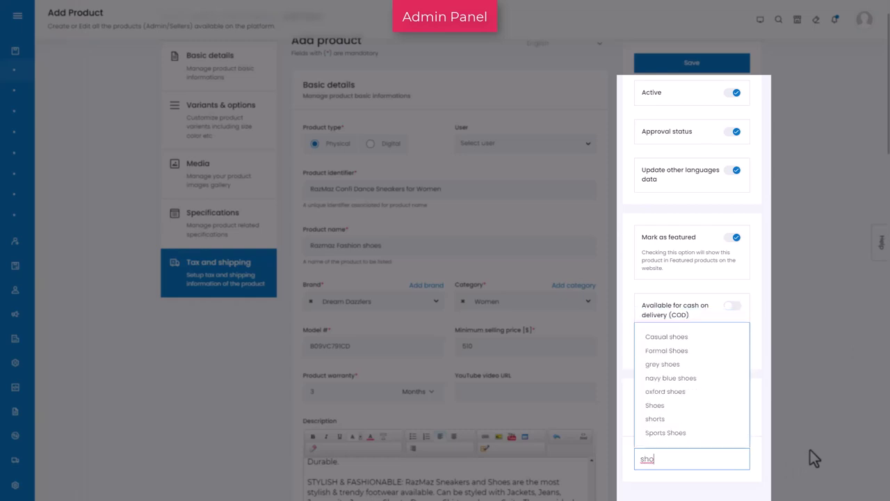
left_click(704, 337)
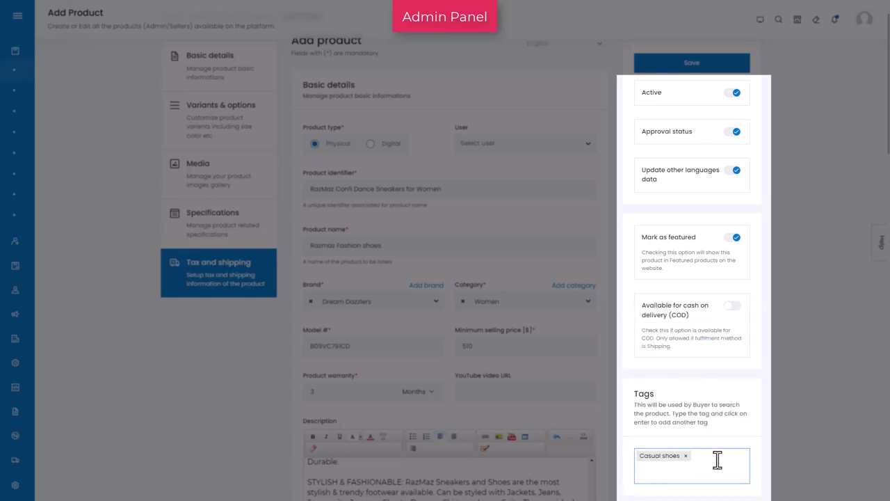
type("women")
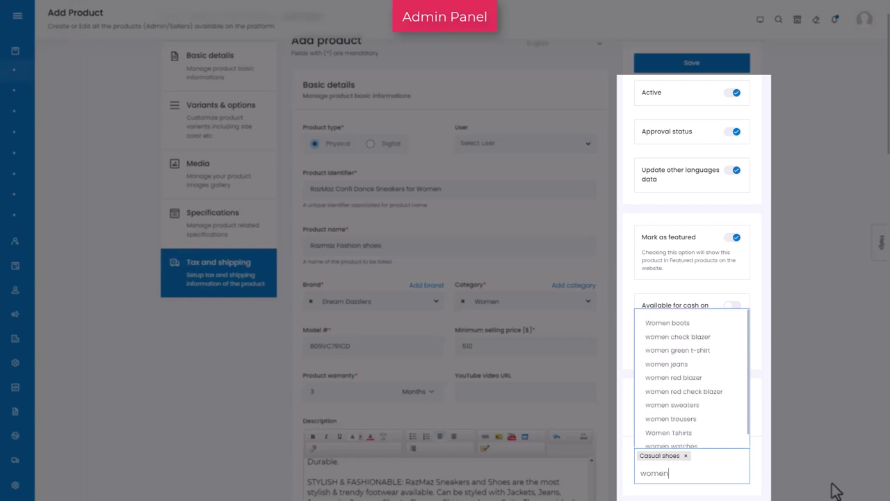
type(" sh")
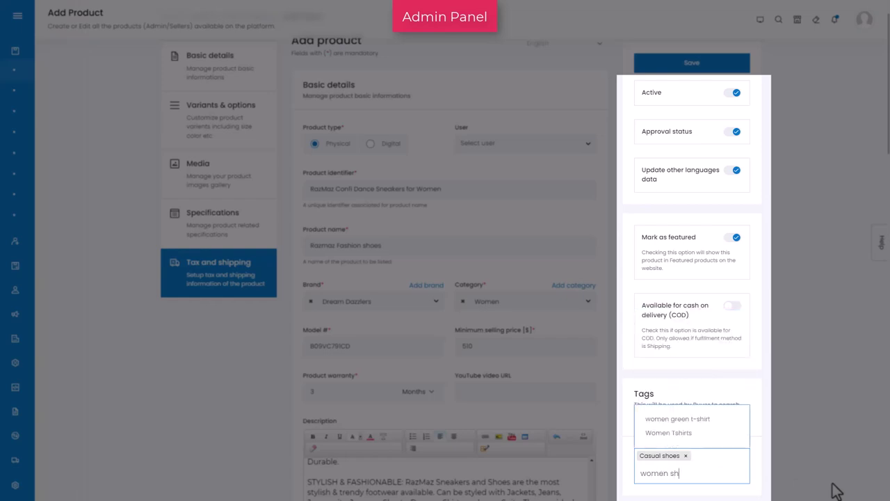
type("o")
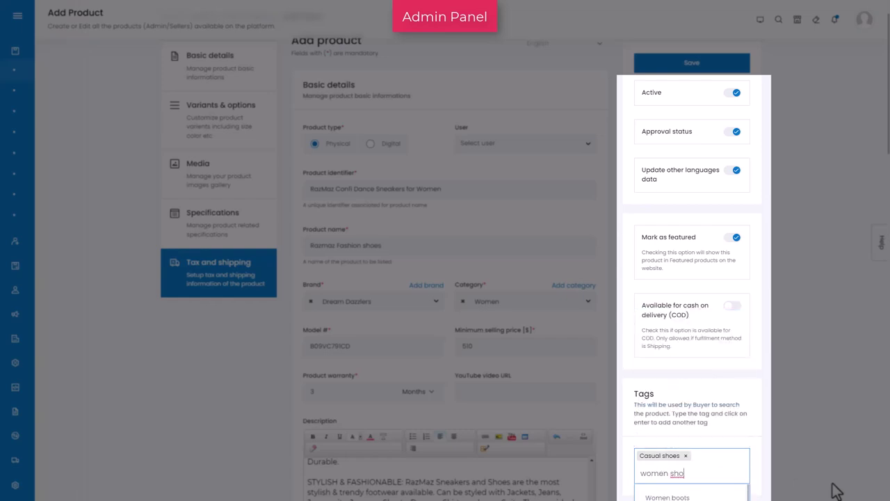
type("es")
key("Return")
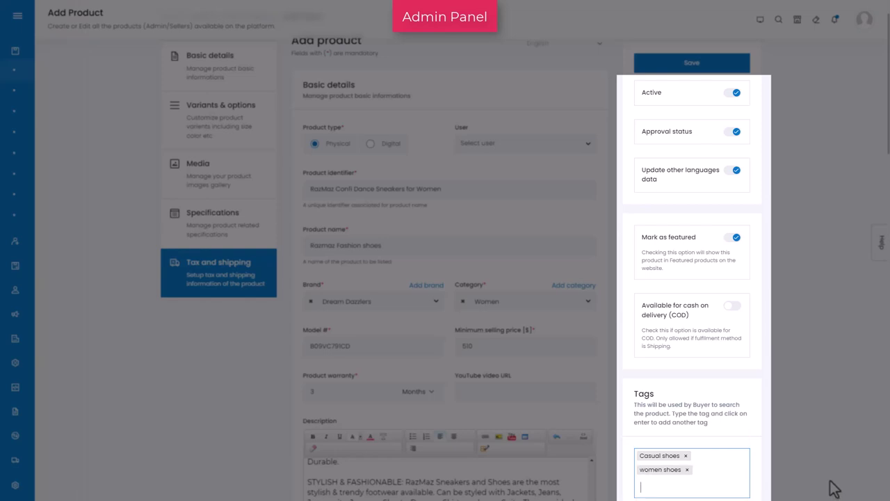
scroll(835, 489, "down", 1)
scroll(835, 486, "up", 1)
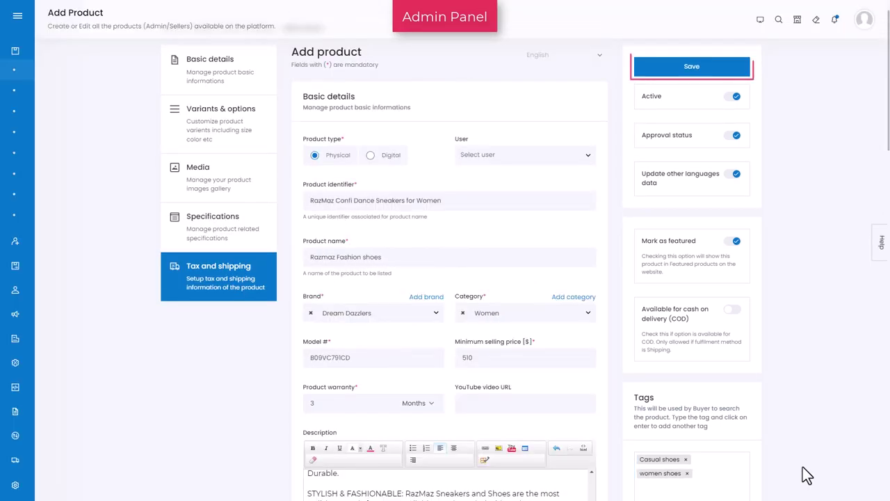
- Save the product and open Product Management > Products Catalog to see Razmaz Fashion shoes listed
left_click(693, 79)
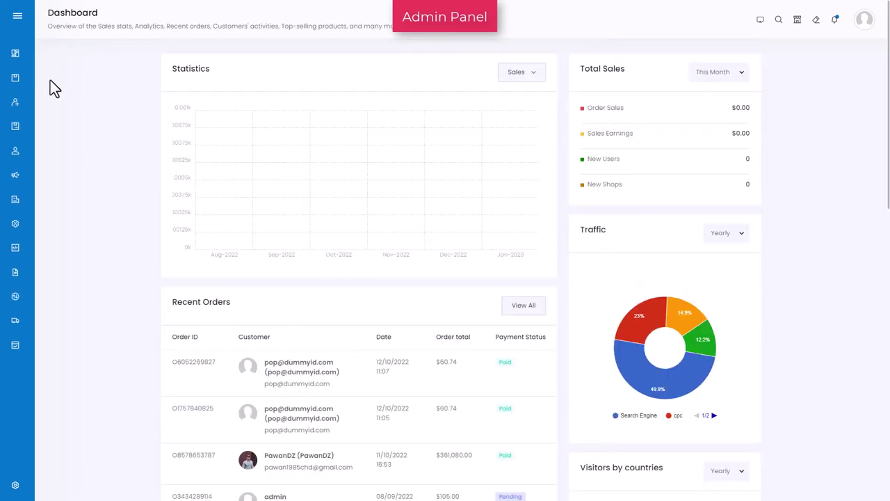
mouse_move(36, 87)
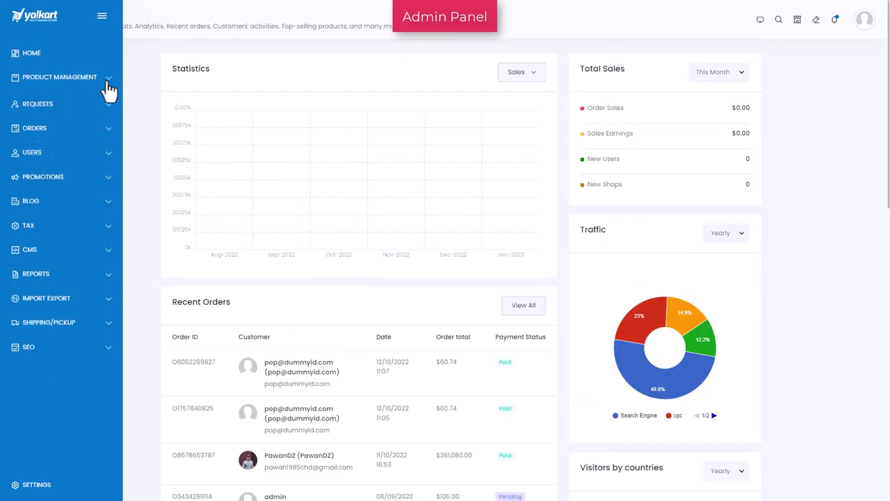
left_click(107, 85)
left_click(98, 94)
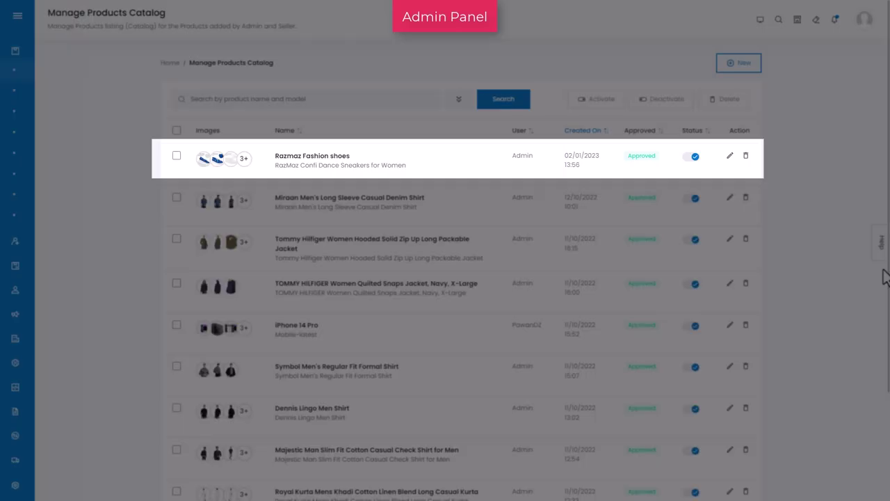